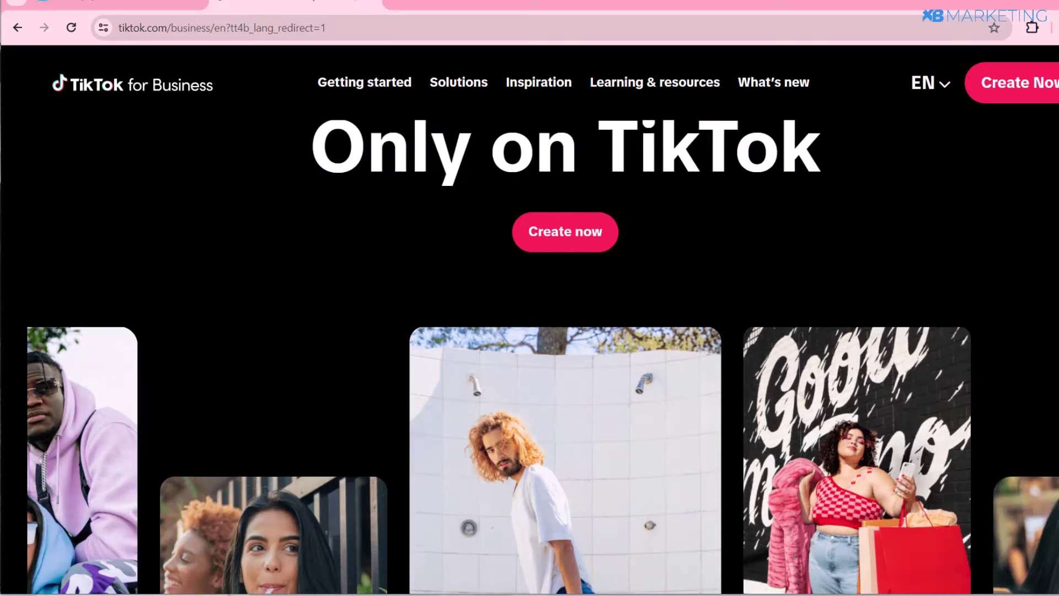
- Review the Supported Countries table down to the end, then switch to the dolphin-anty.com tab
scroll(530, 353, down, 4)
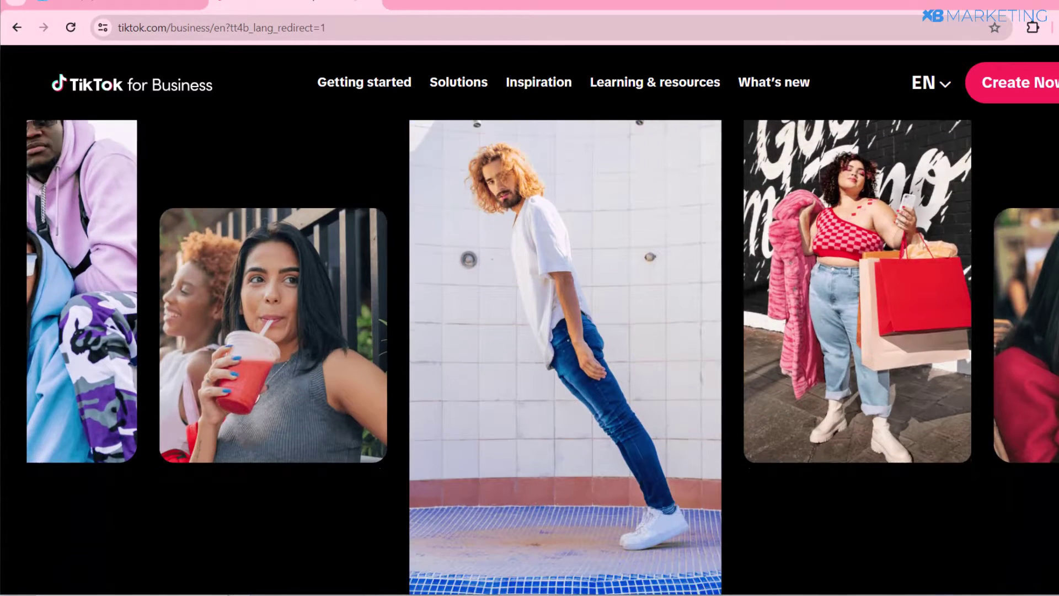
scroll(530, 353, down, 4)
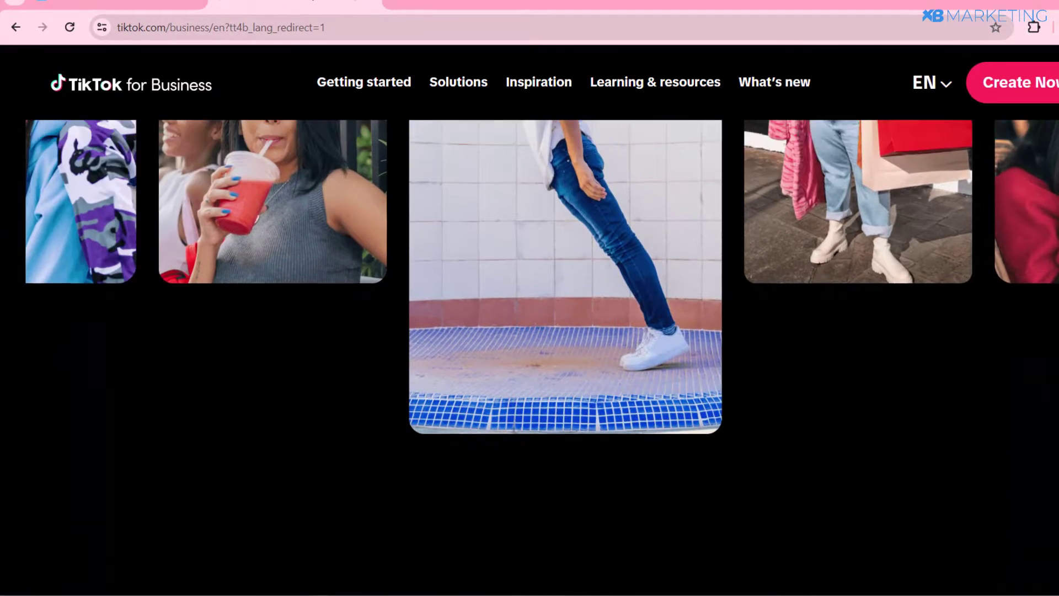
scroll(530, 353, down, 6)
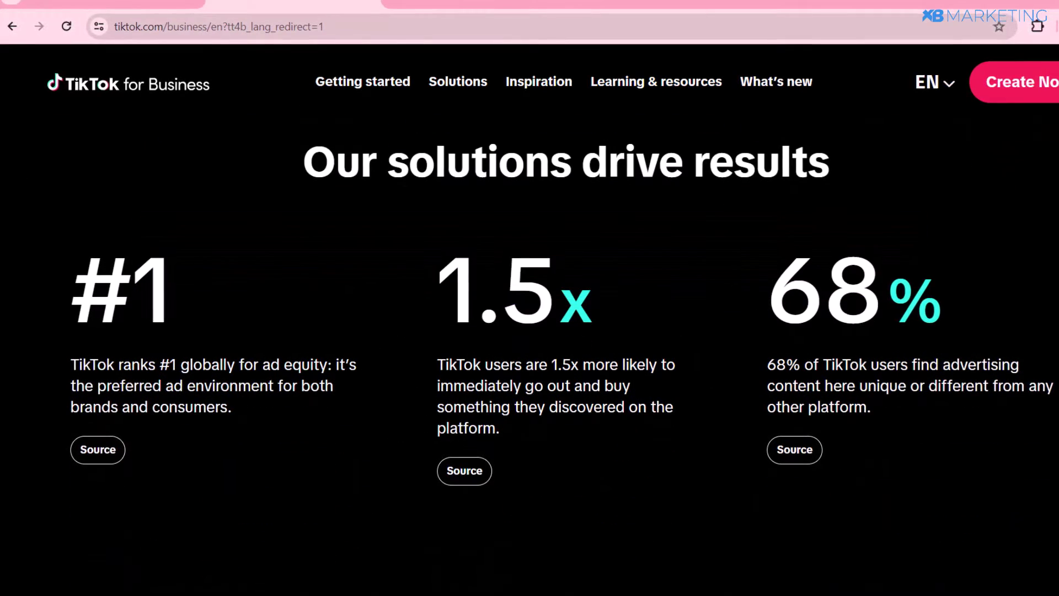
scroll(529, 308, down, 1)
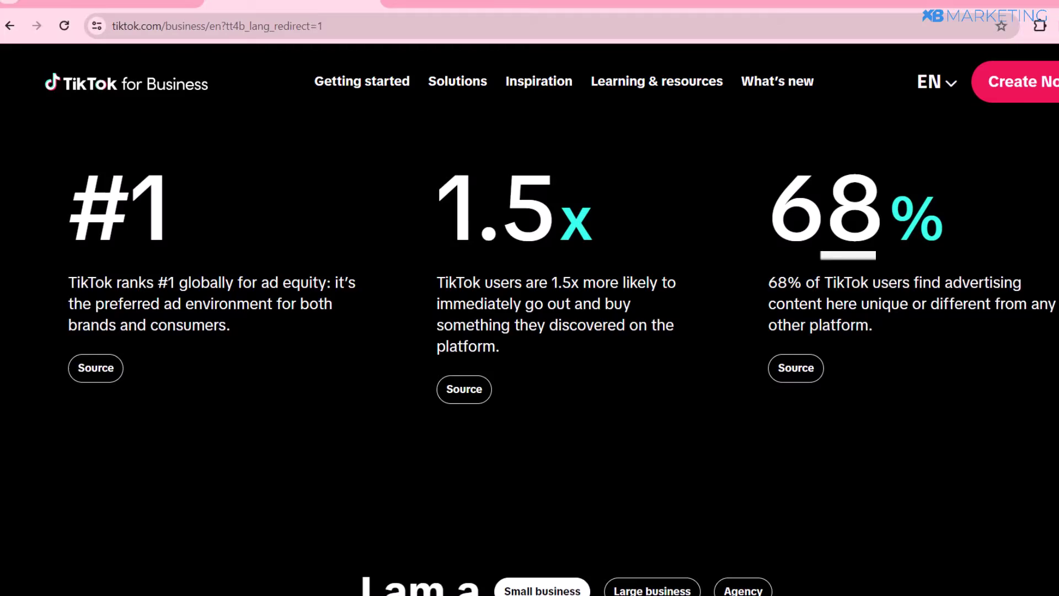
scroll(530, 299, down, 3)
scroll(530, 331, down, 7)
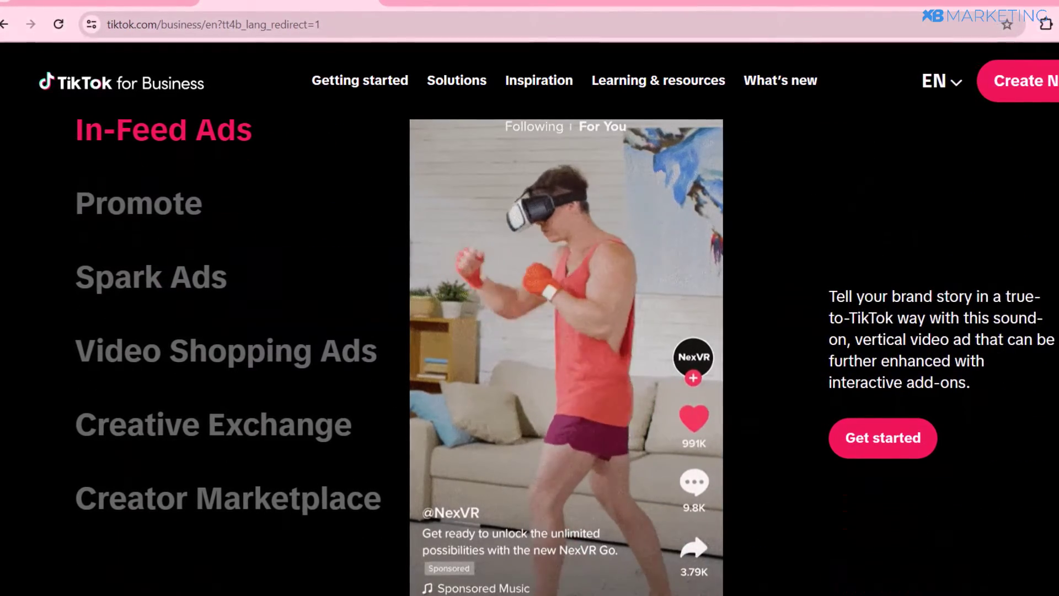
scroll(529, 331, down, 2)
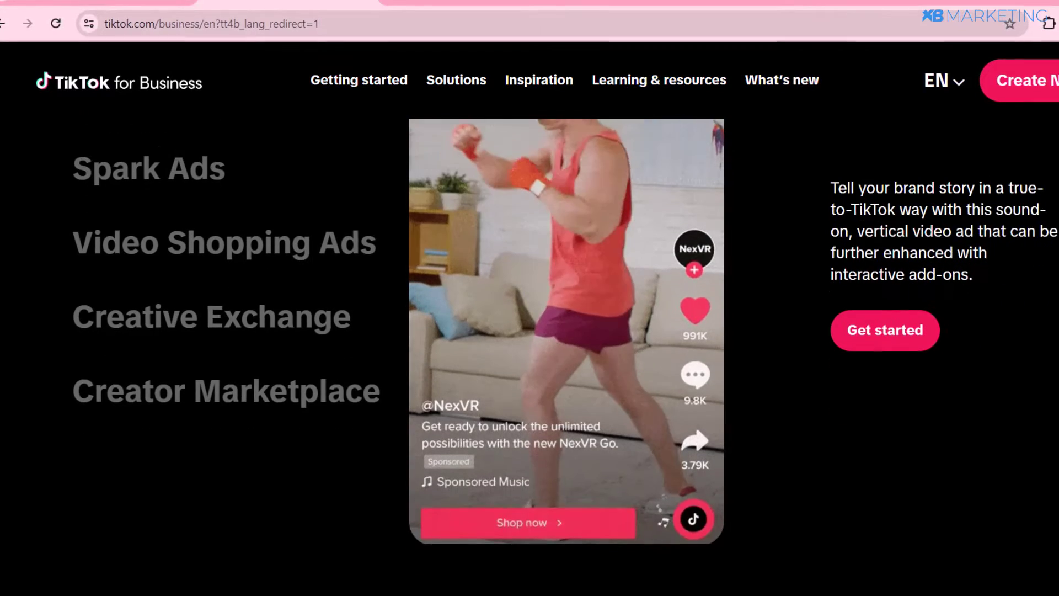
scroll(530, 332, down, 10)
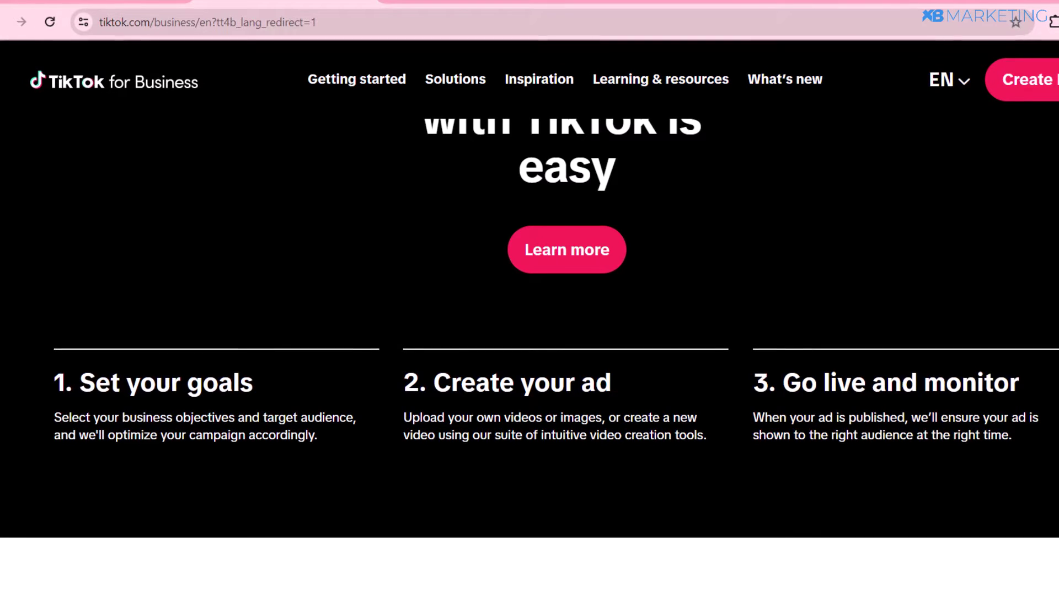
scroll(530, 298, down, 3)
scroll(530, 331, down, 8)
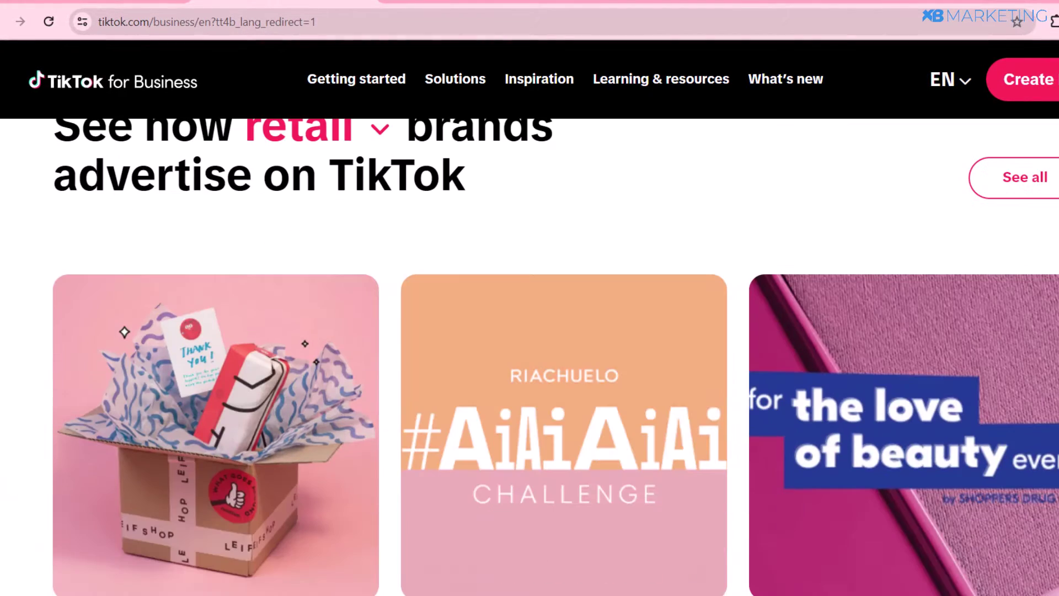
scroll(530, 331, down, 10)
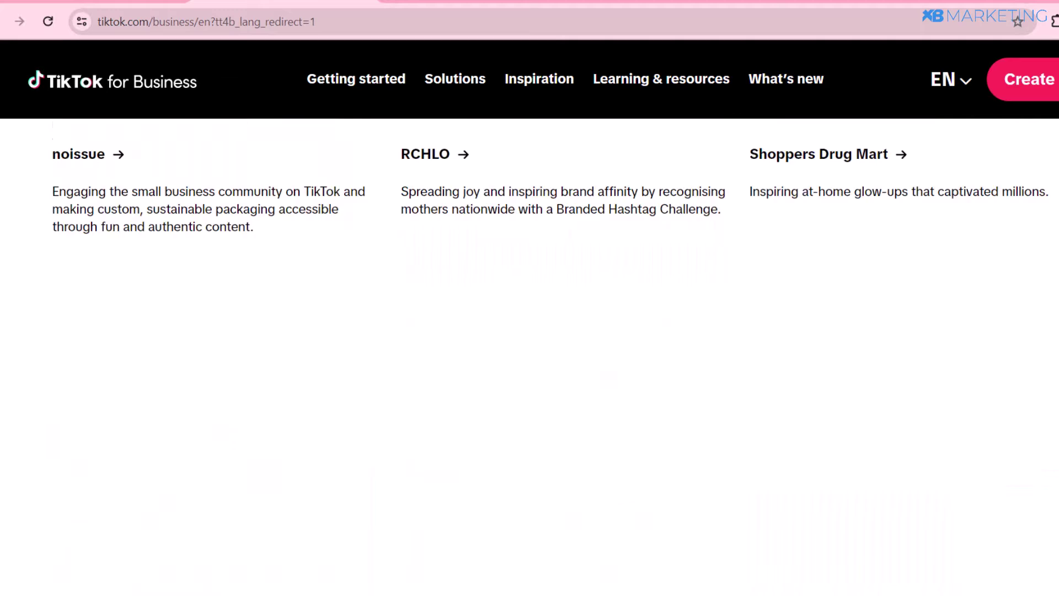
scroll(530, 331, down, 3)
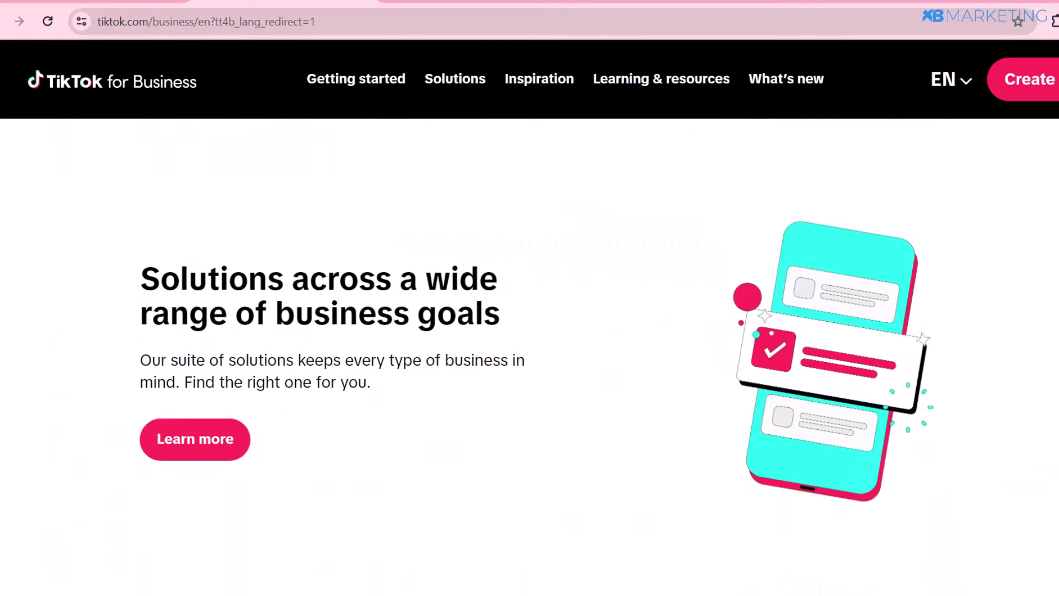
scroll(530, 331, down, 1)
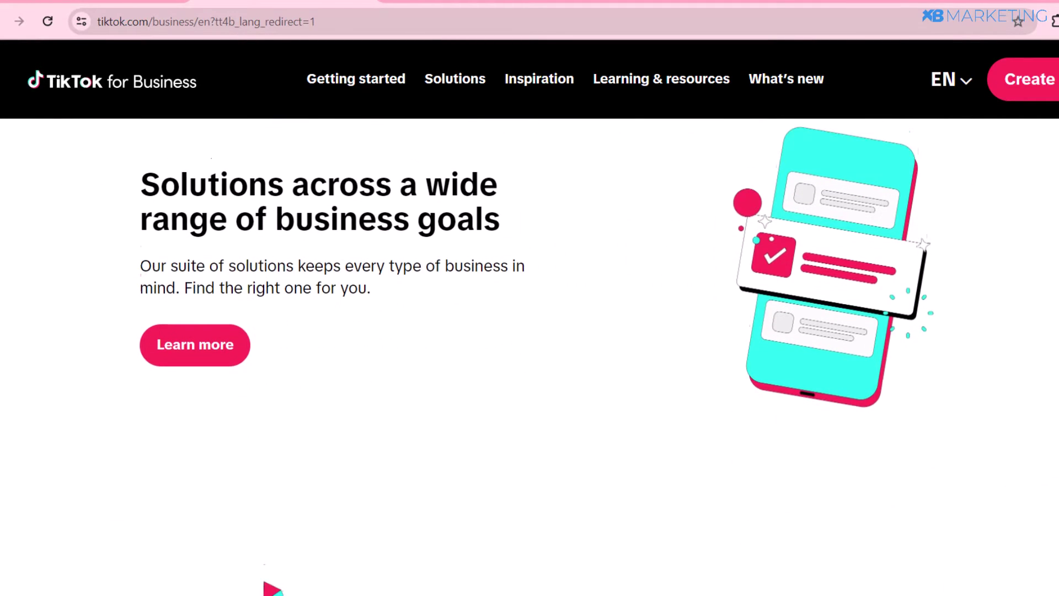
scroll(531, 331, down, 1)
scroll(530, 331, down, 8)
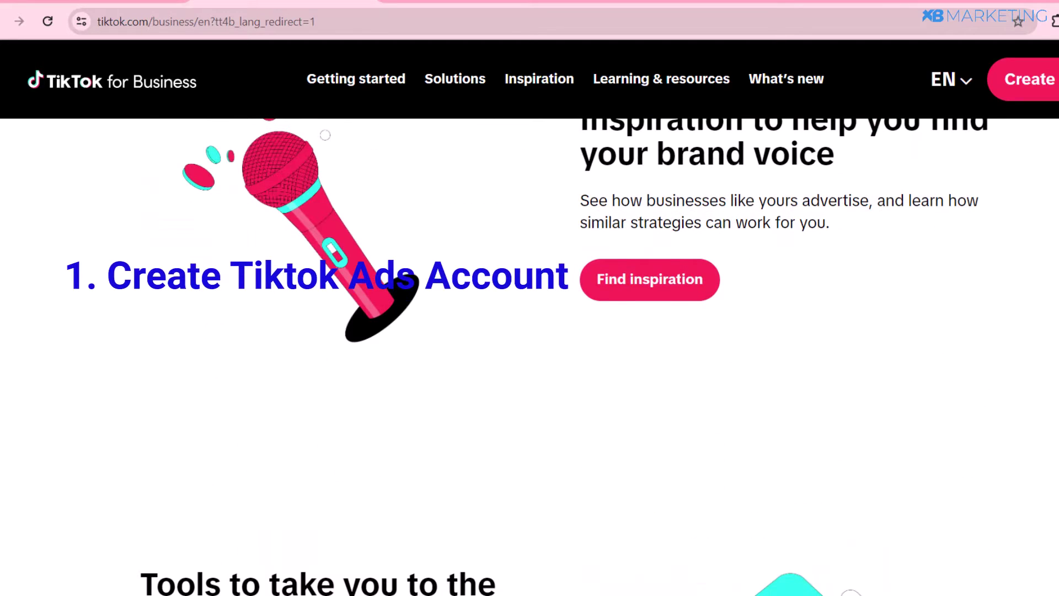
scroll(530, 332, down, 8)
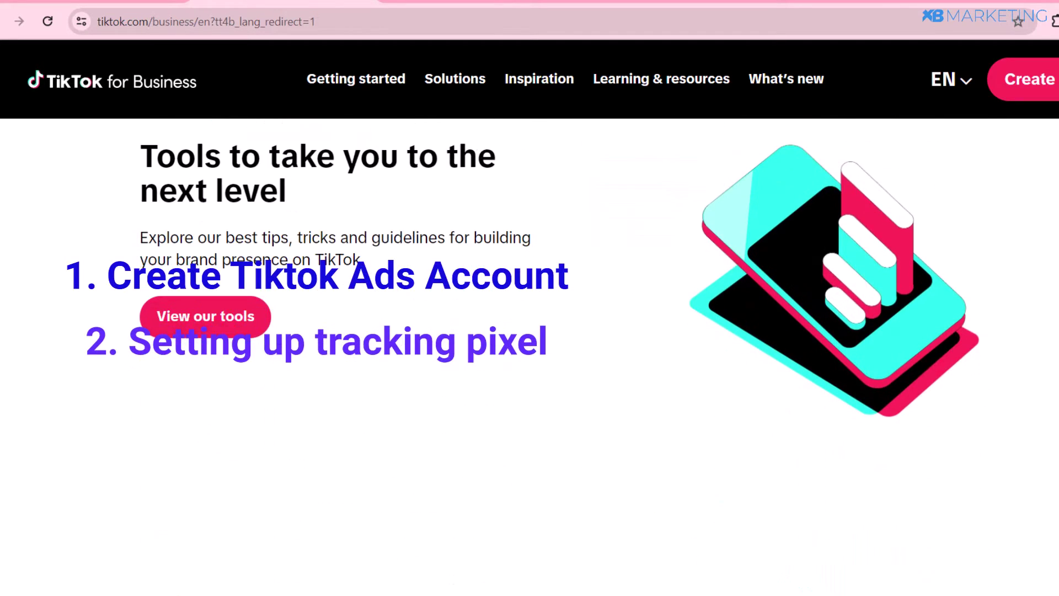
scroll(531, 331, down, 8)
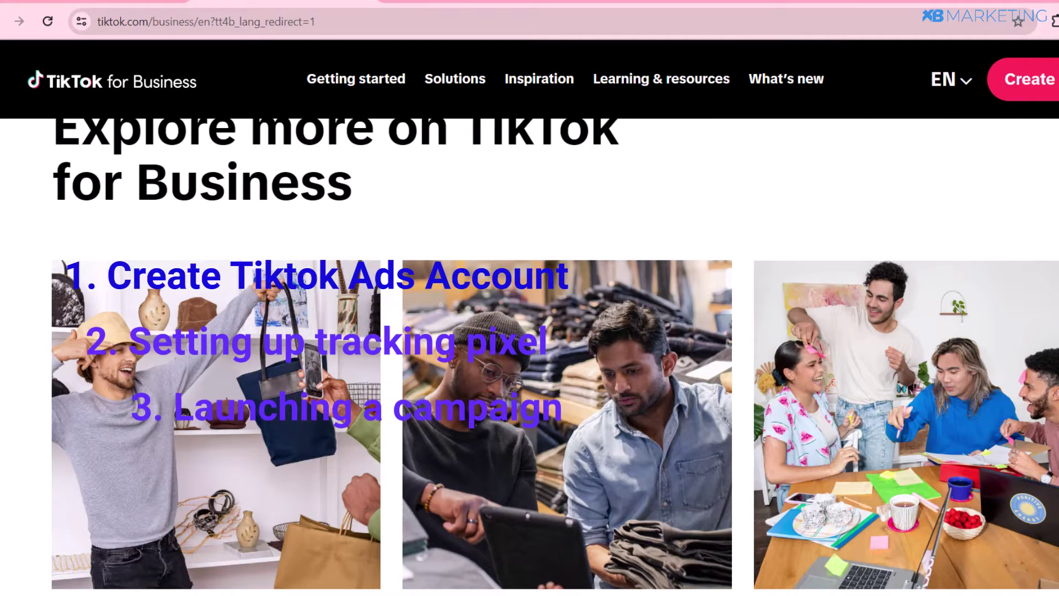
scroll(529, 331, down, 1)
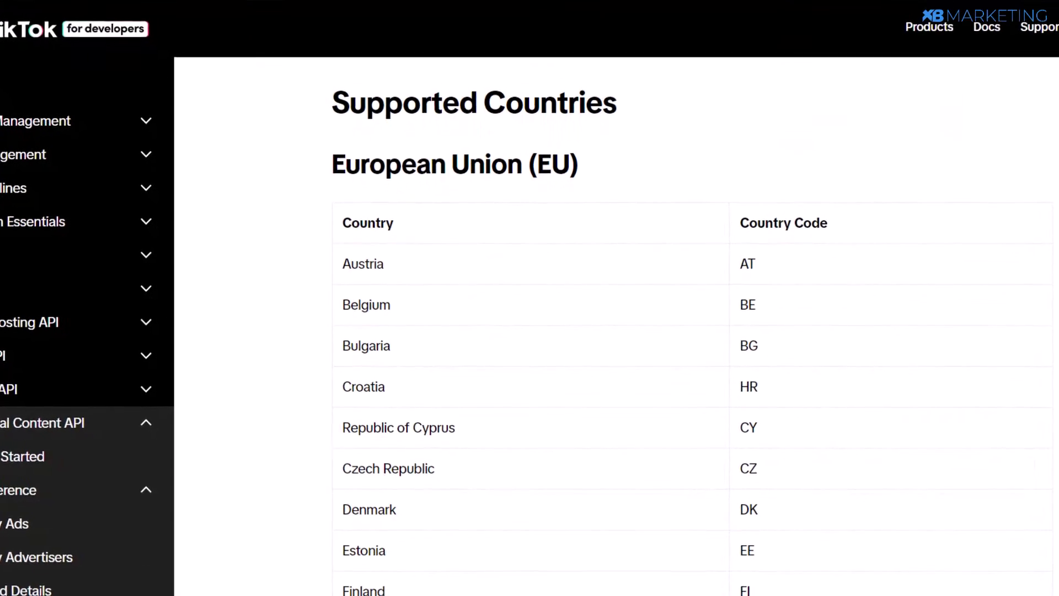
scroll(607, 331, down, 2)
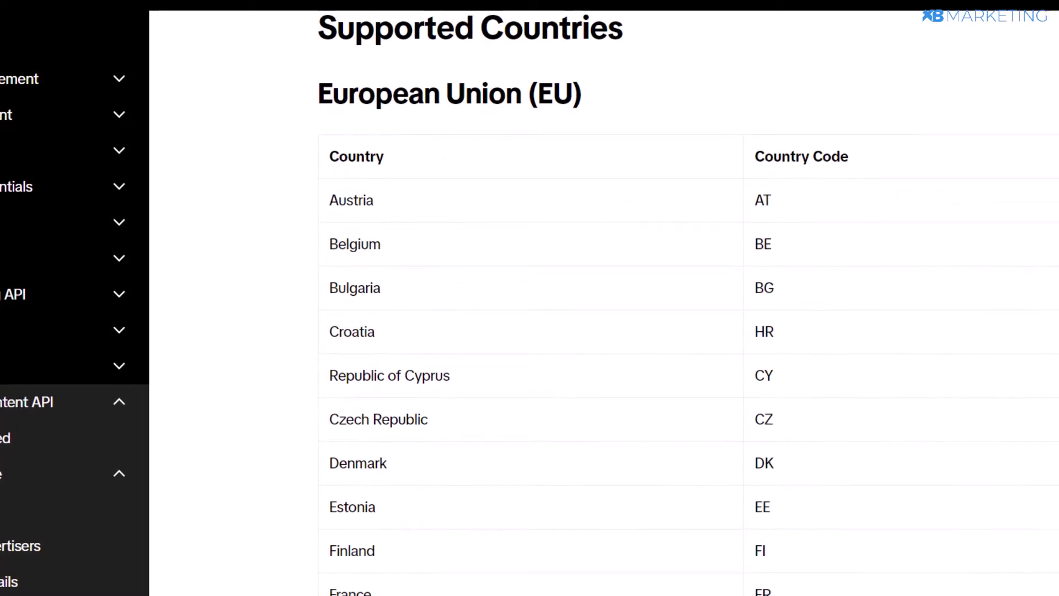
scroll(607, 331, down, 6)
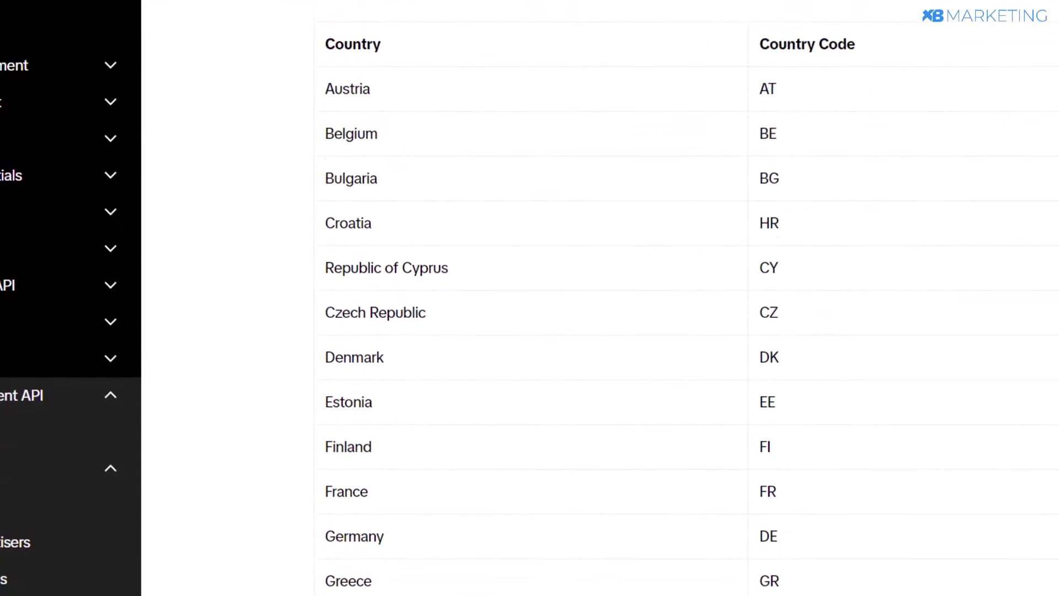
scroll(606, 331, down, 15)
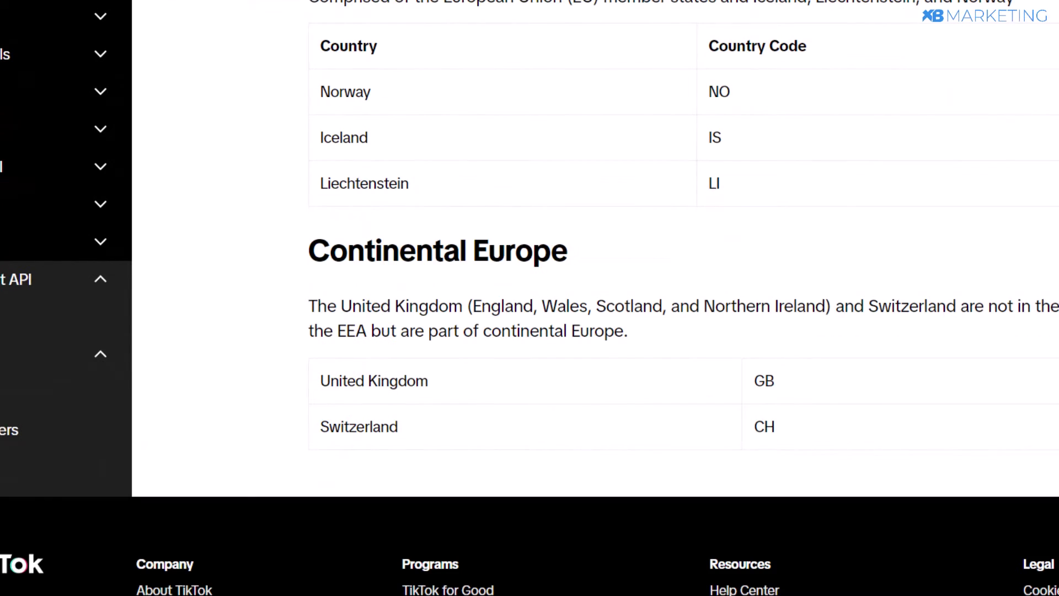
scroll(606, 331, up, 20)
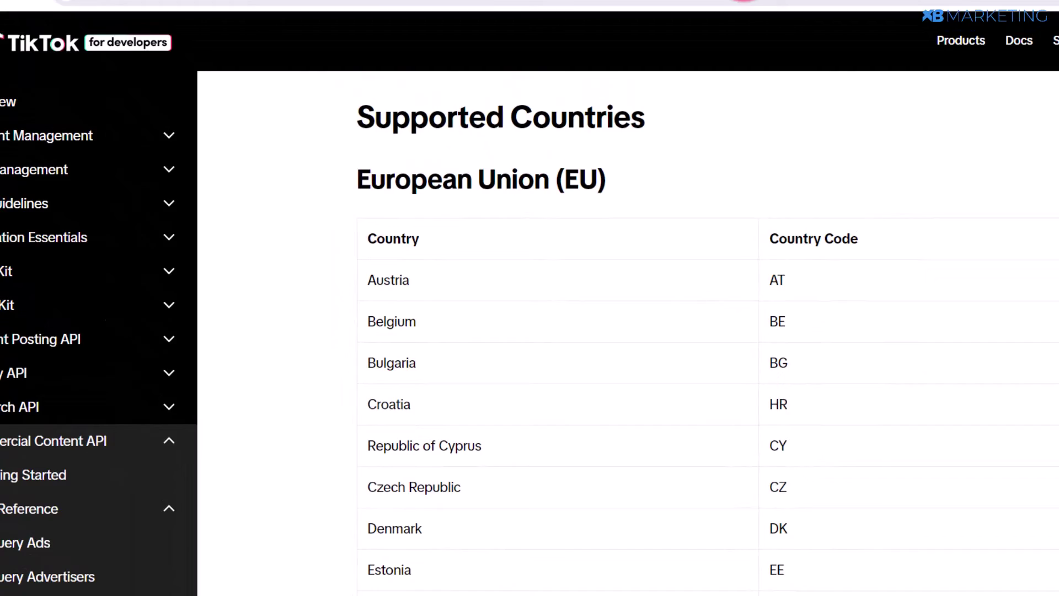
click(758, 6)
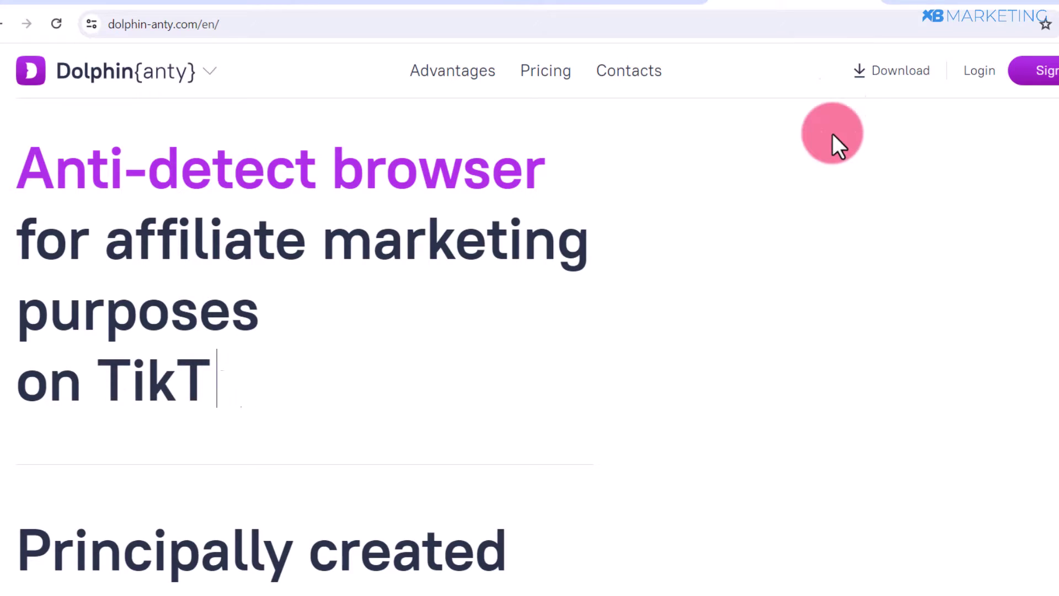
- Compare the dolphin-anty.com and nodemaven.com sites, then bring up the Dolphin Anty app's profile list
click(900, 5)
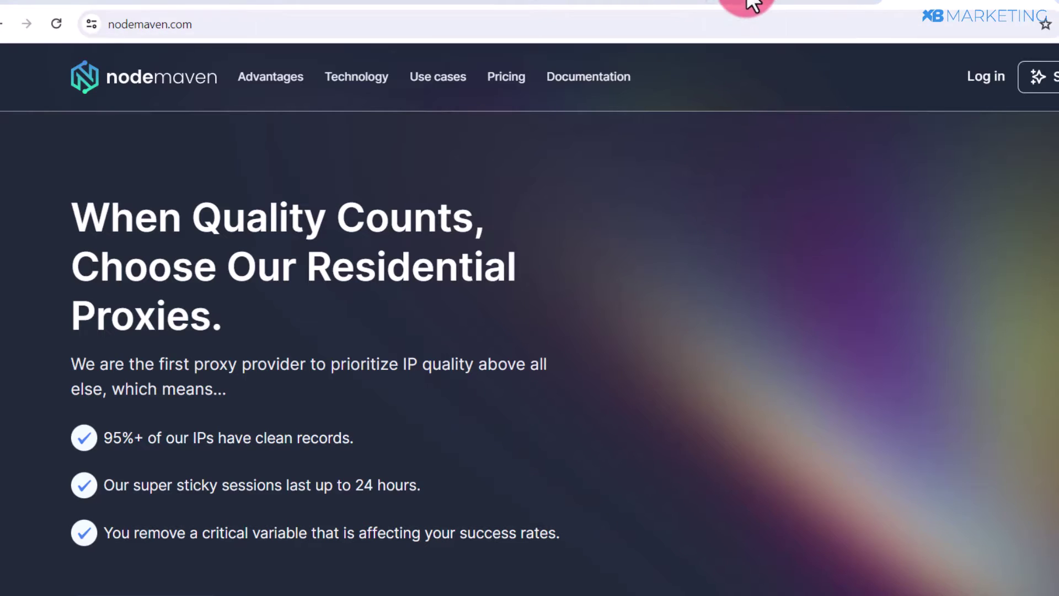
click(778, 3)
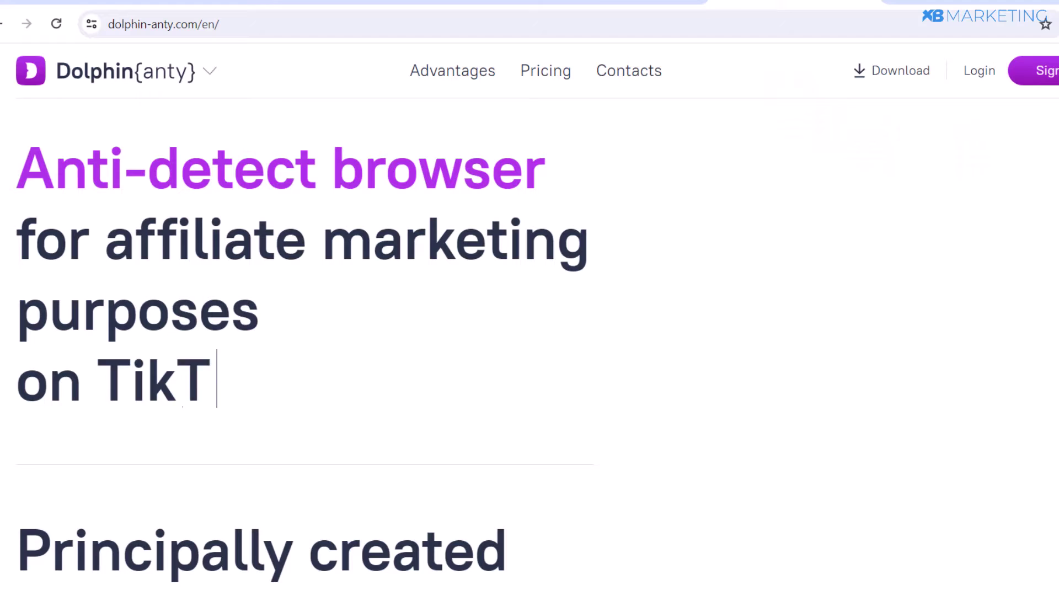
click(987, 4)
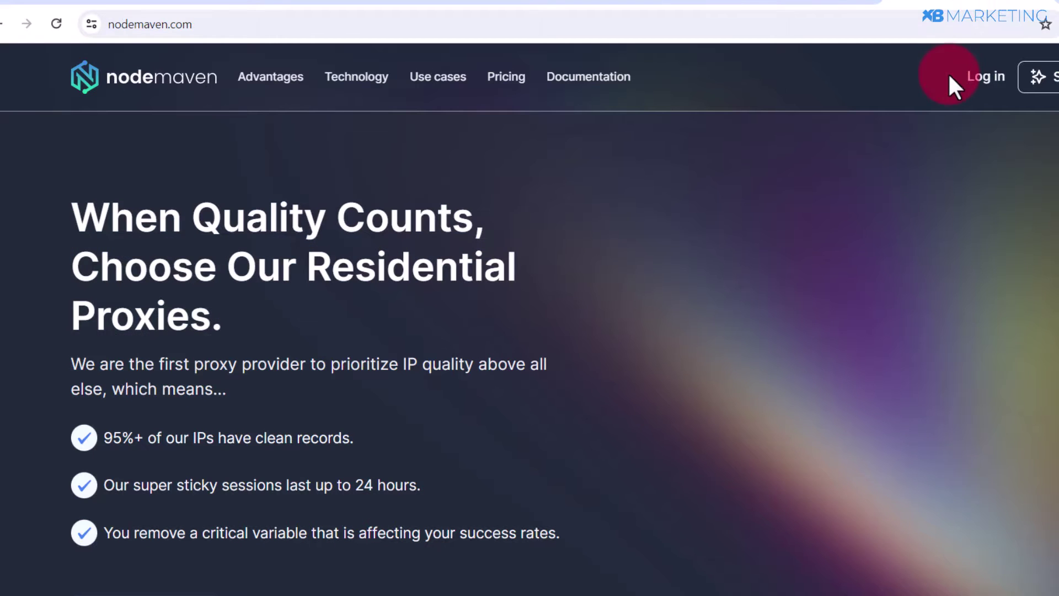
click(770, 4)
click(772, 4)
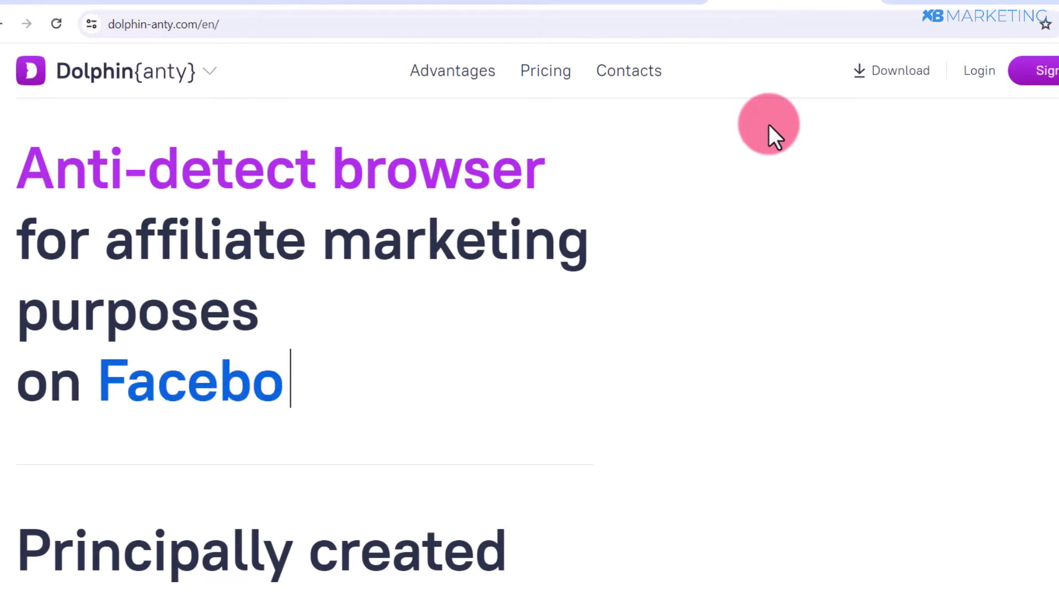
click(971, 4)
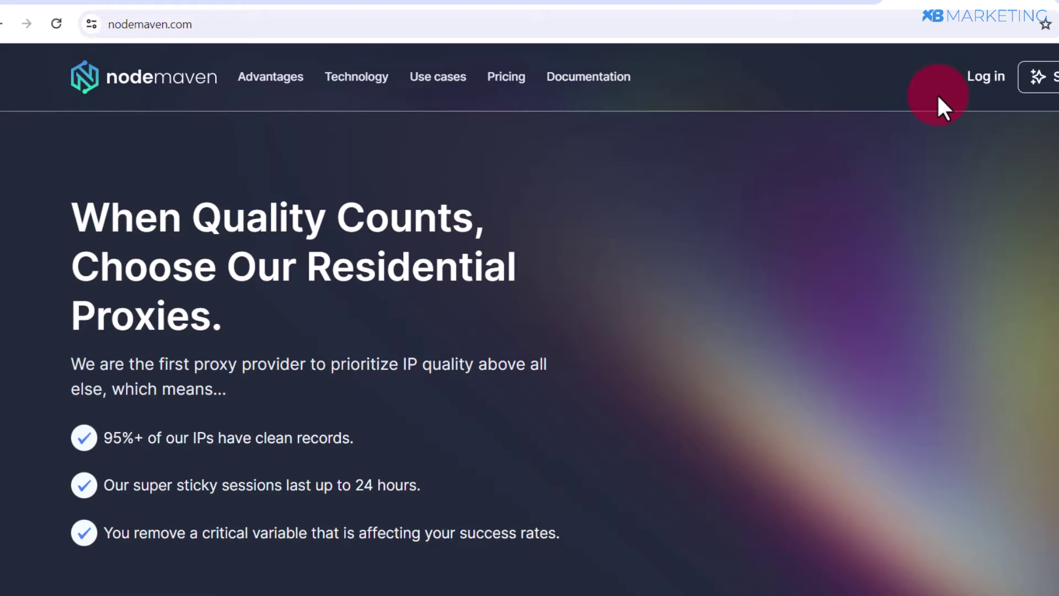
click(634, 13)
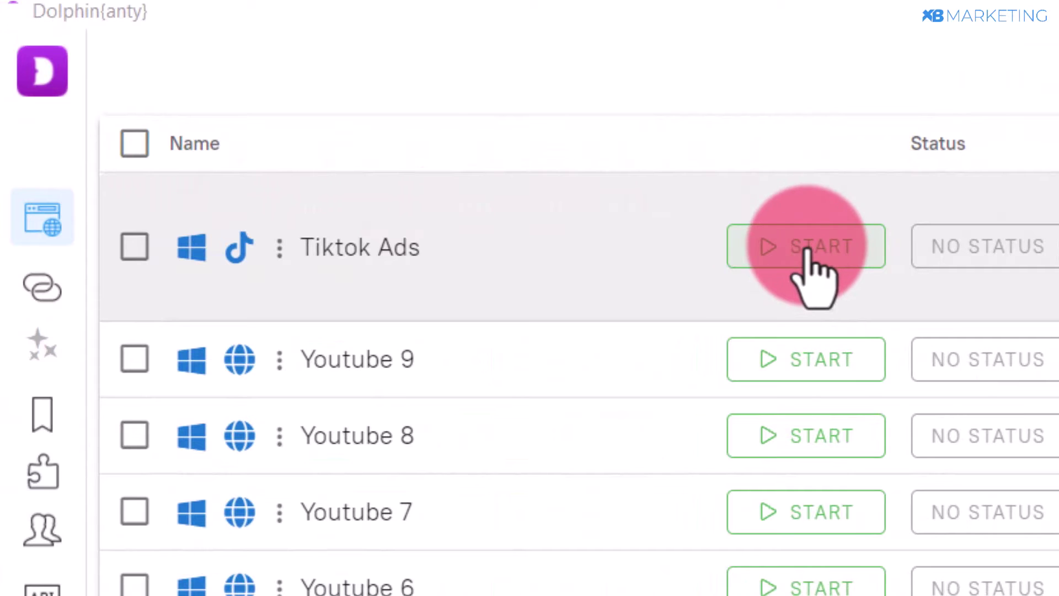
- Start the Tiktok Ads browser profile from the Dolphin Anty profile list
click(832, 252)
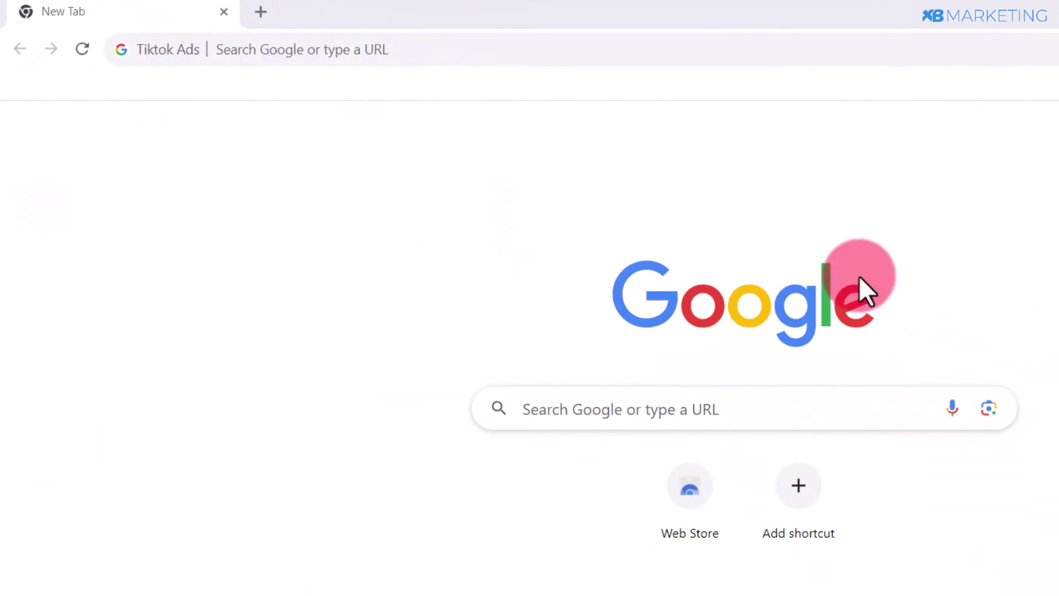
- Load ads.tiktok.com in the profile window and scroll down the TikTok for Business homepage
click(290, 44)
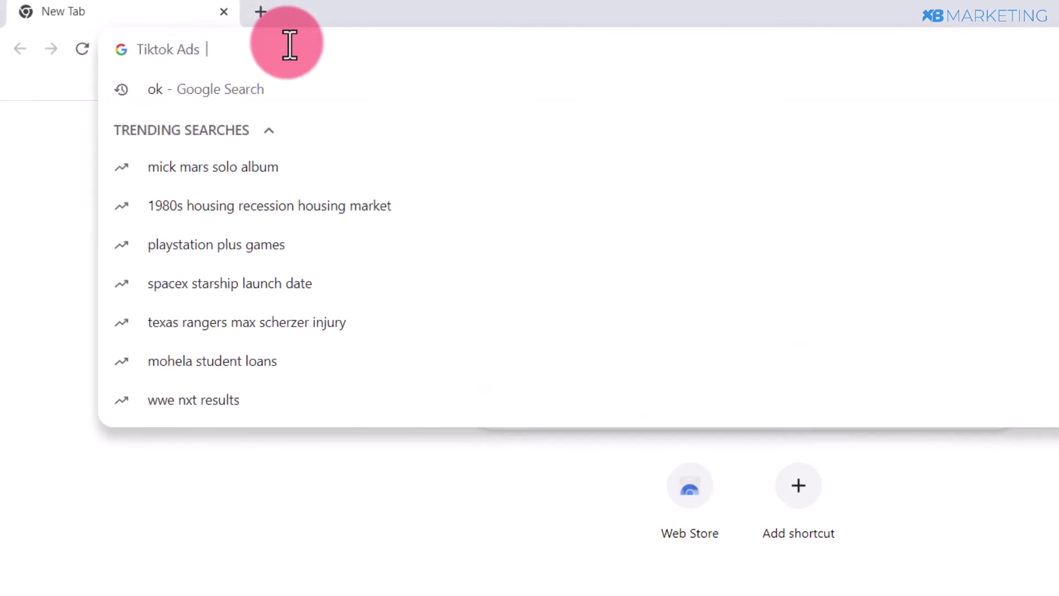
text(ads.tiktok.com)
key(Return)
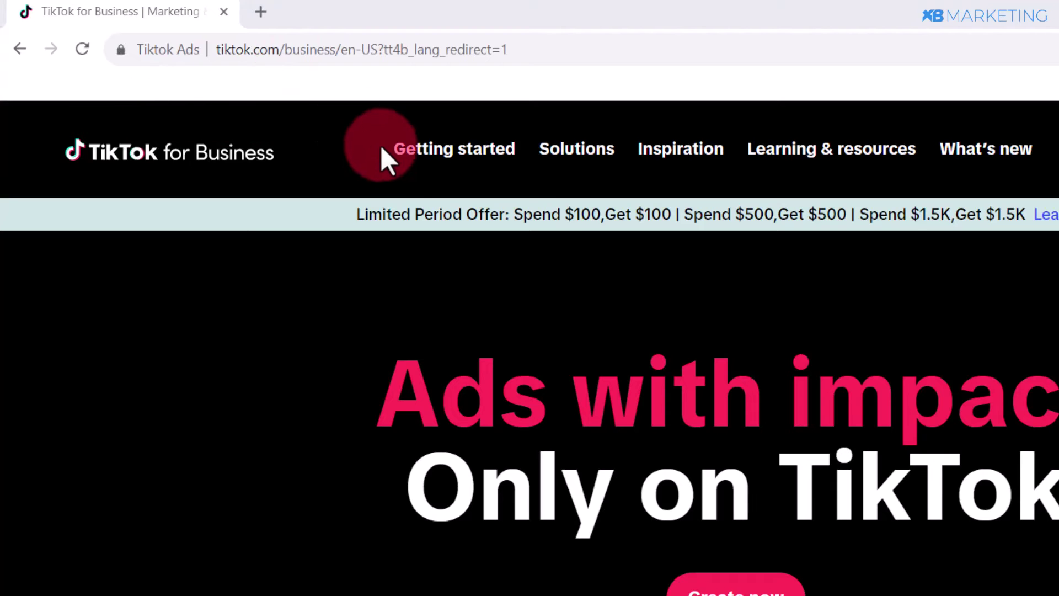
mouse_move(386, 147)
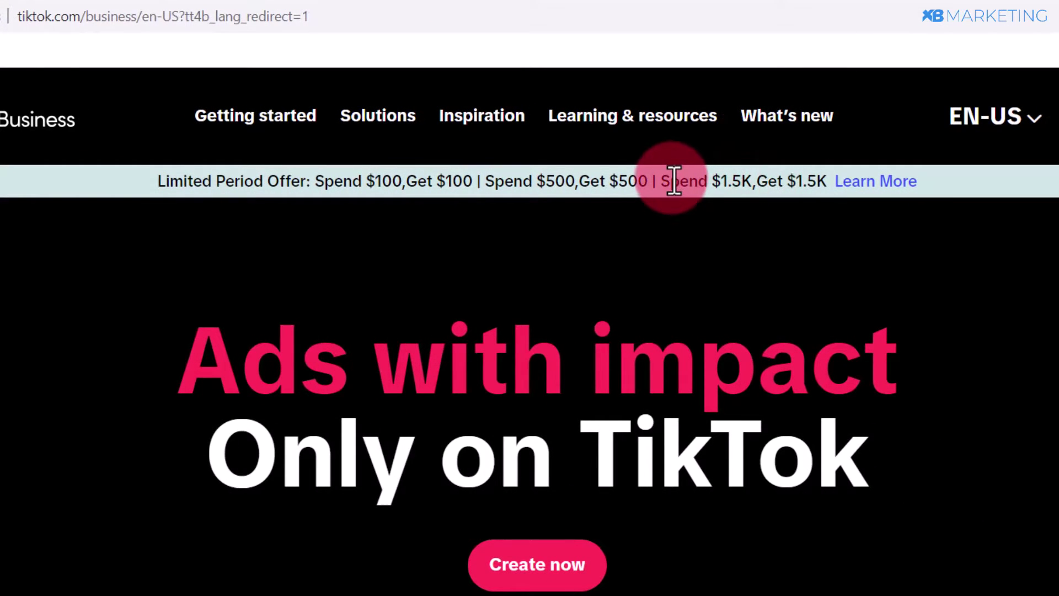
scroll(677, 192, down, 10)
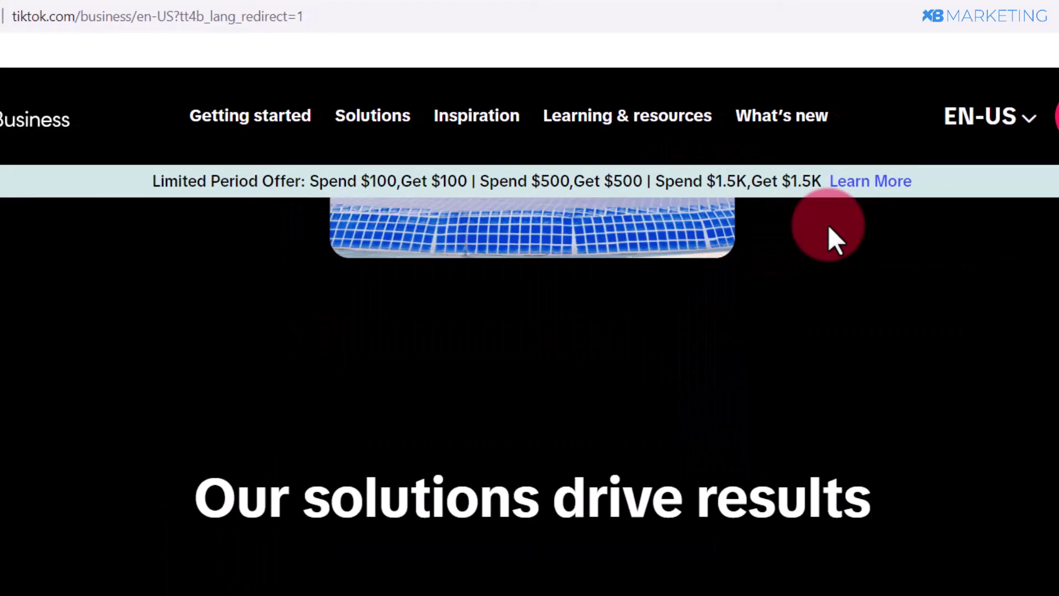
scroll(809, 233, down, 15)
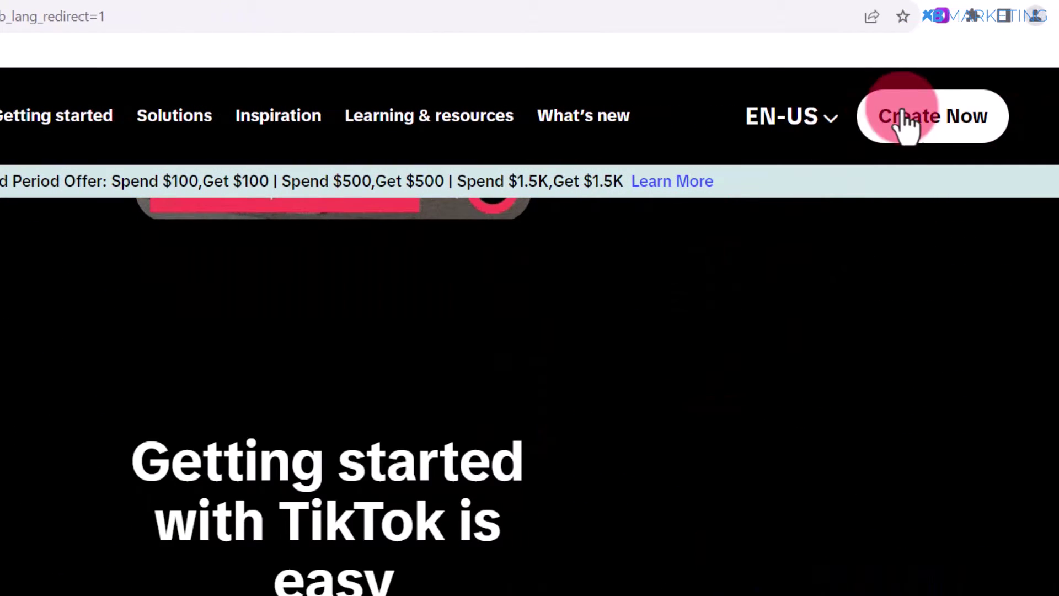
- Start Create Now sign-up, accept the terms, opt in to emails, and submit
click(909, 127)
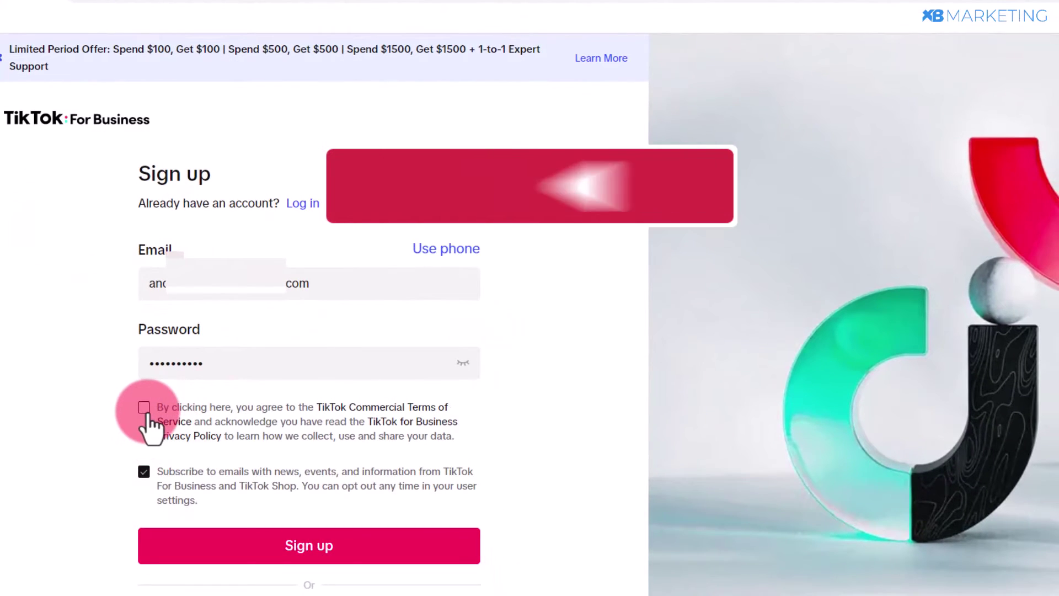
click(142, 410)
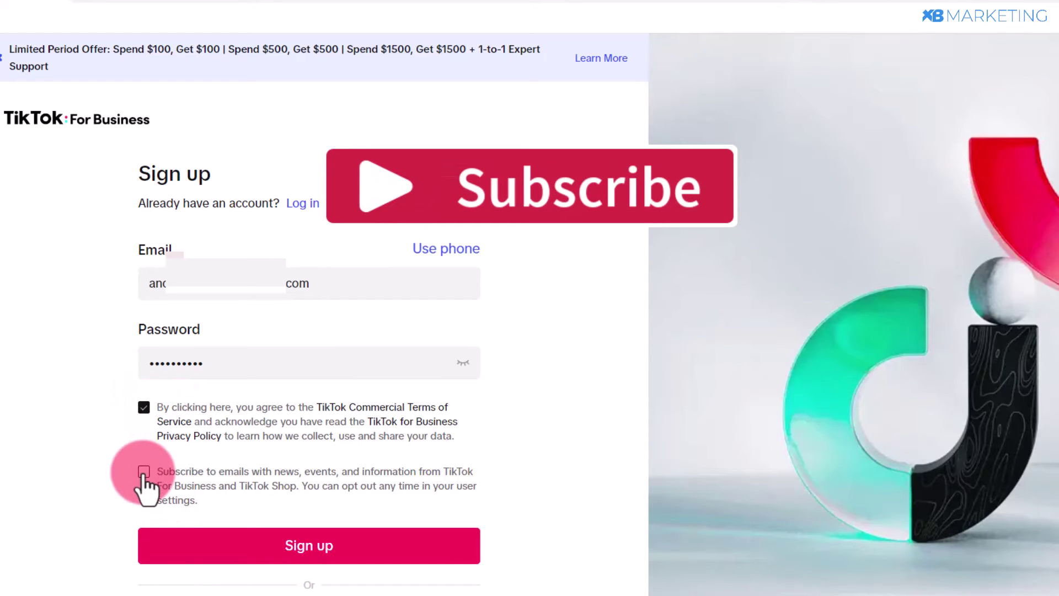
click(143, 473)
click(307, 547)
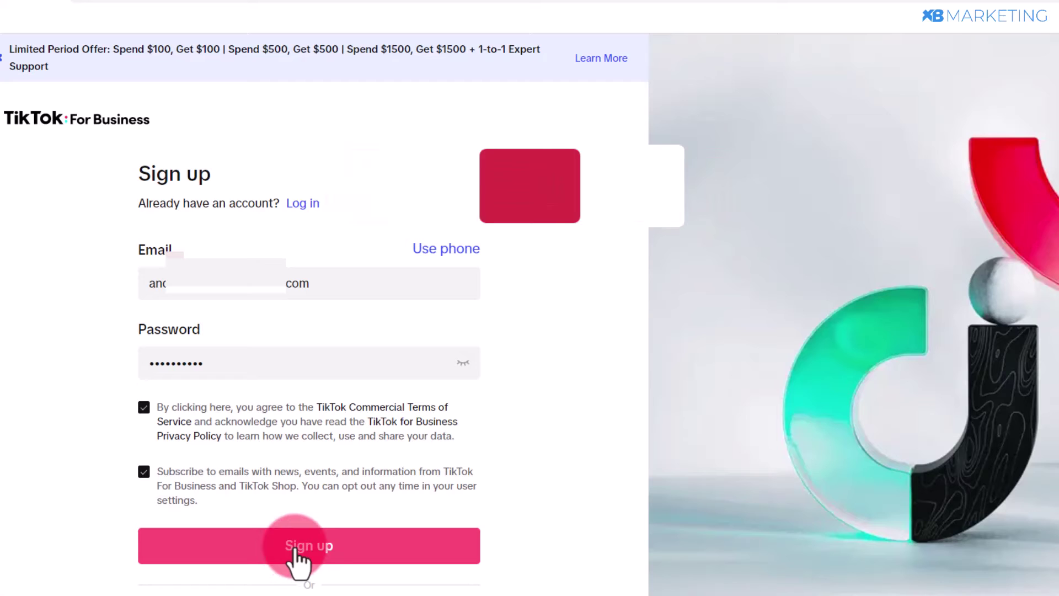
click(293, 555)
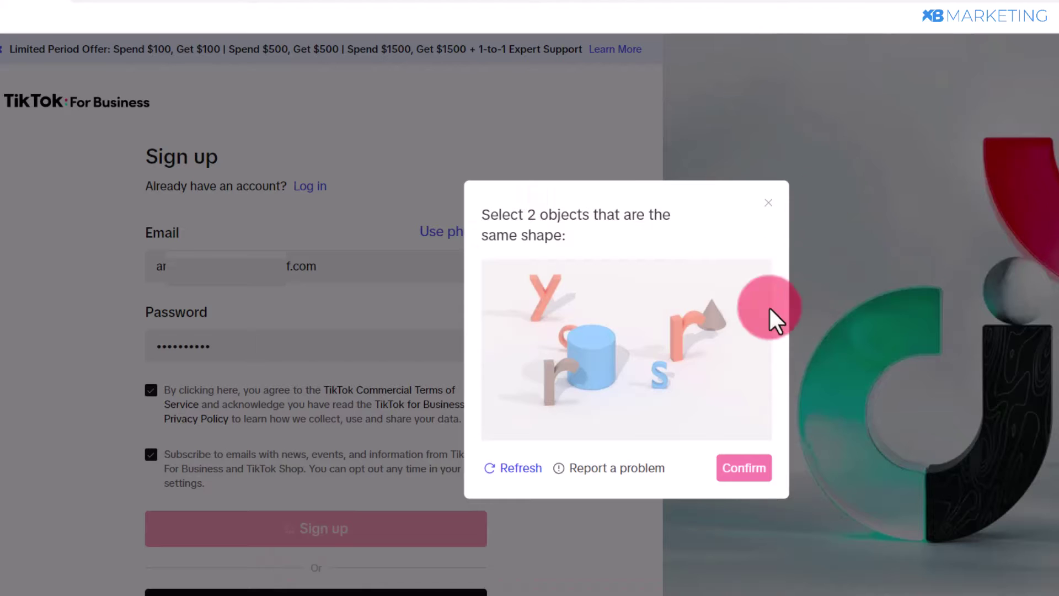
- Solve the captcha by matching the grey and orange 'r' shapes and confirm
click(552, 376)
click(682, 327)
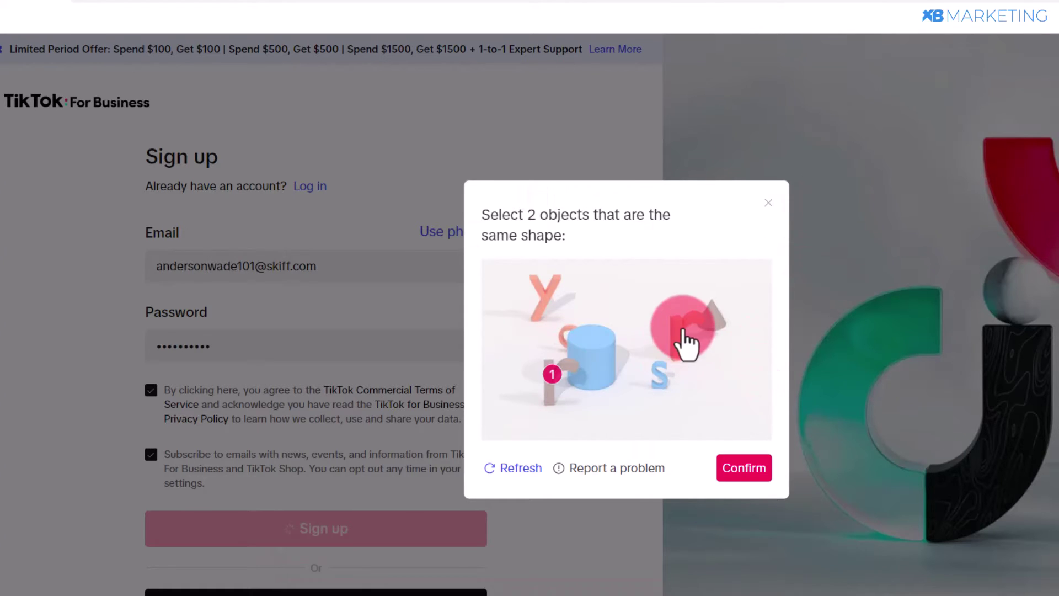
click(739, 470)
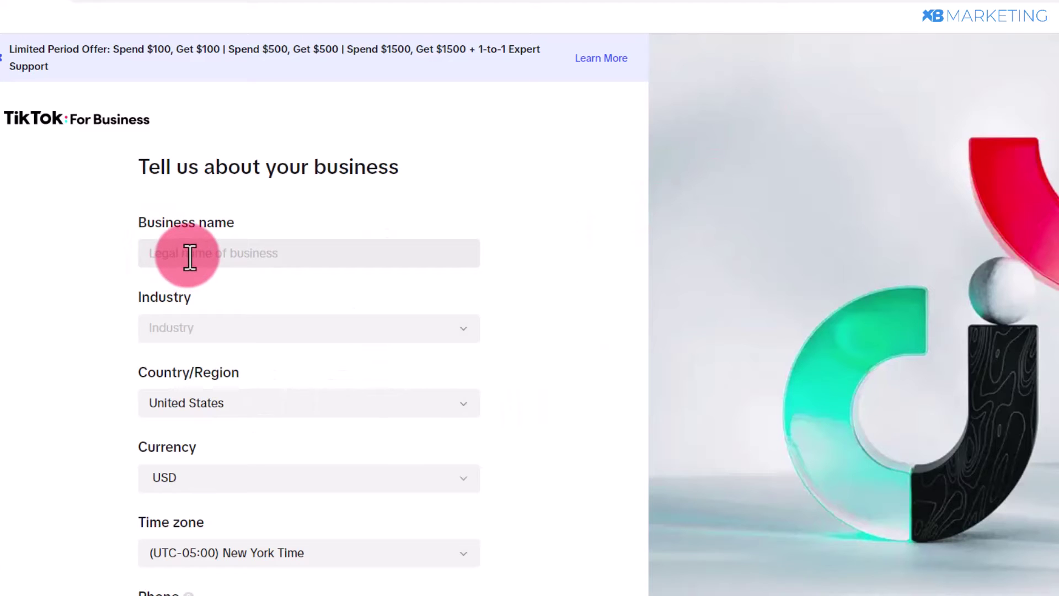
- Enter business name 'Xb marketing Team' and pick E-commerce > Clothing & Shoes as industry
click(188, 266)
text(Xb marketing Team)
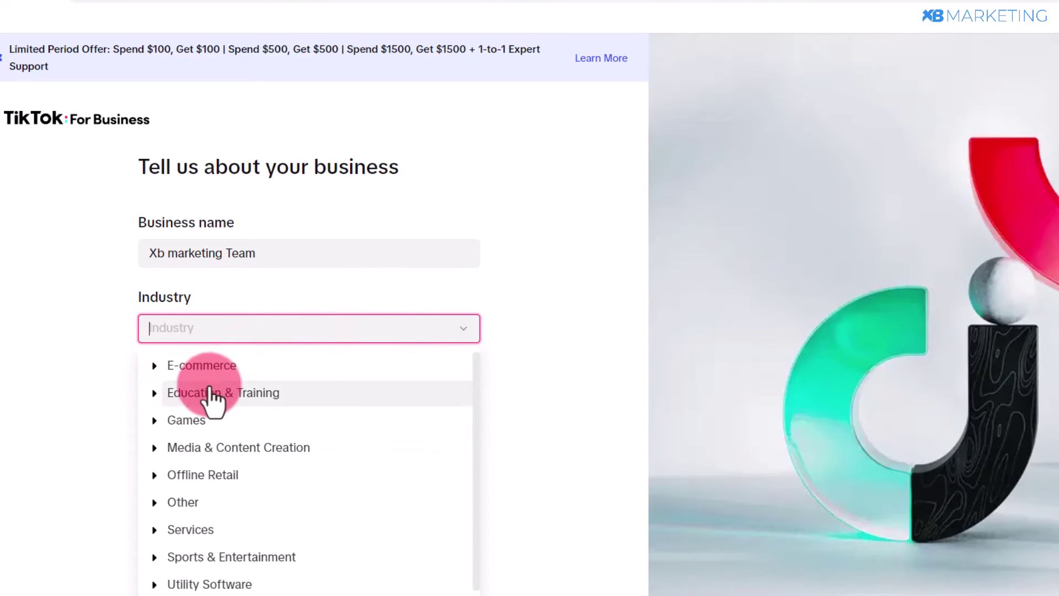
click(190, 365)
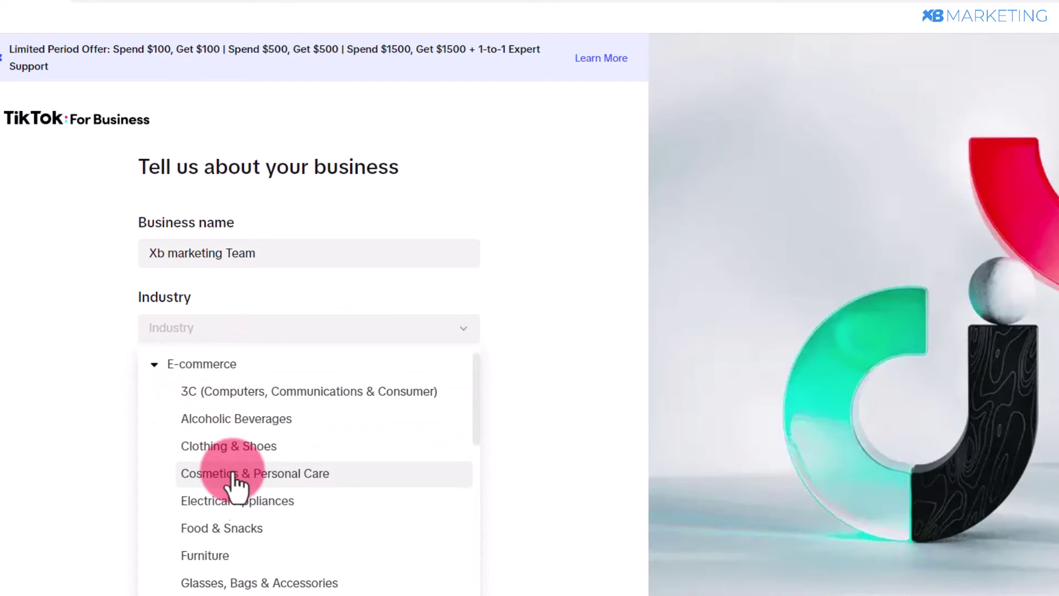
scroll(234, 480, down, 4)
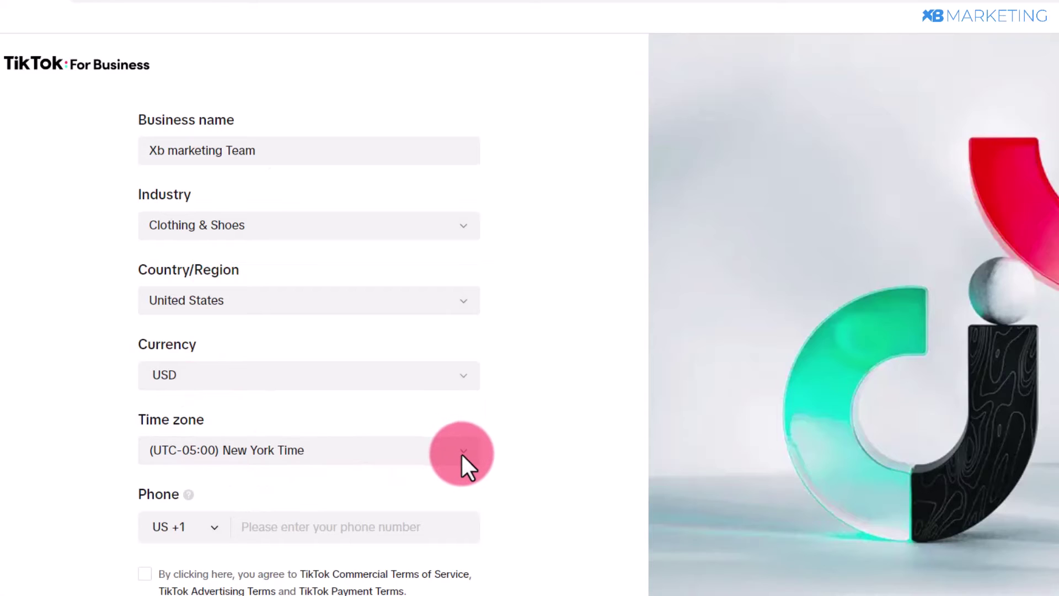
scroll(392, 456, down, 2)
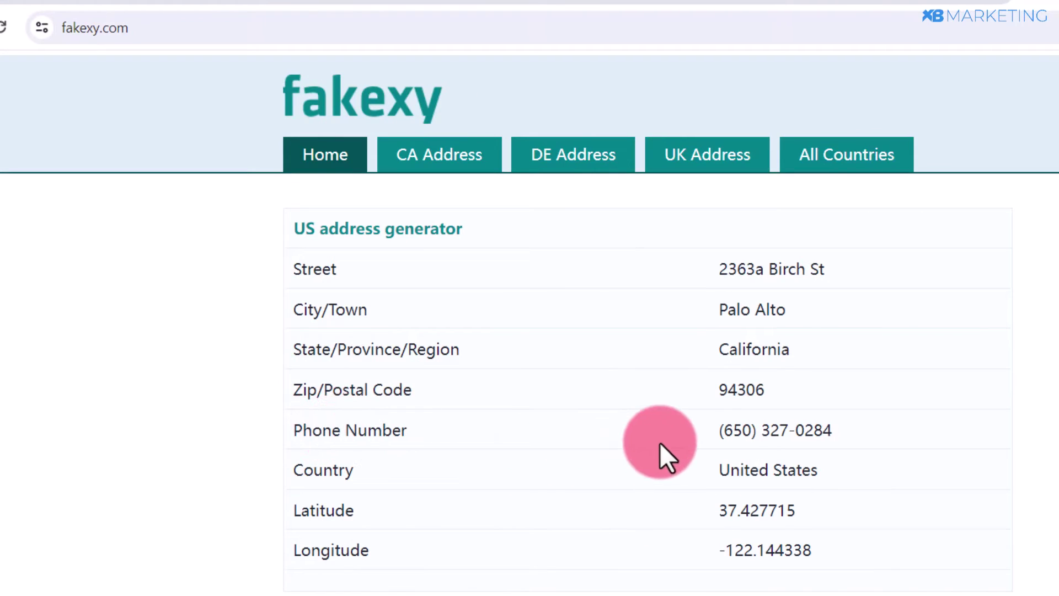
- Select the generated US phone number on fakexy.com for copying
drag(719, 431, 833, 431)
key(ctrl+c)
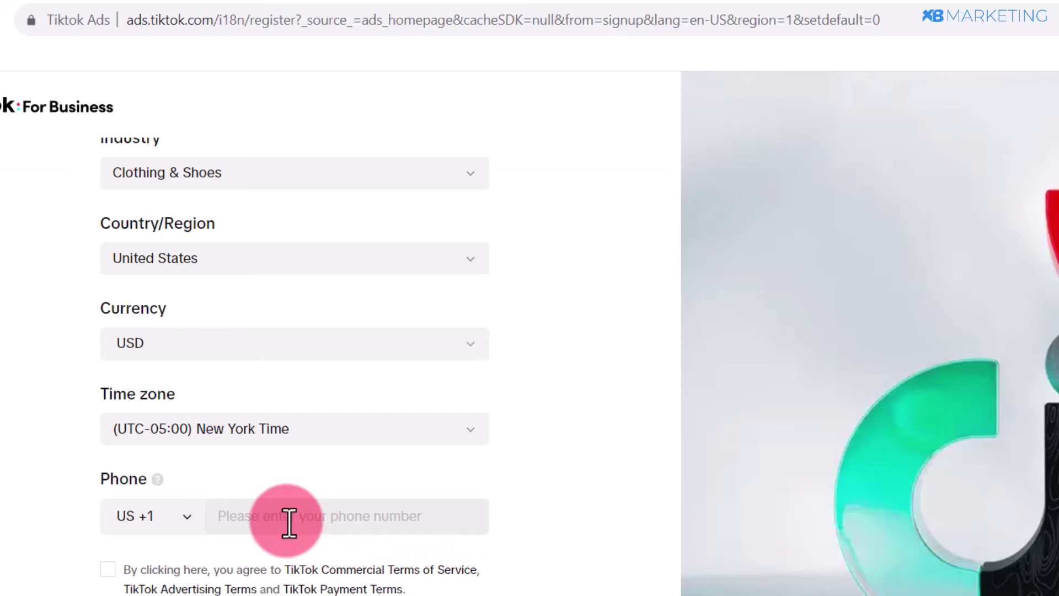
- Paste the phone number as digits only, agree to the advertising and payment terms, and continue
click(288, 521)
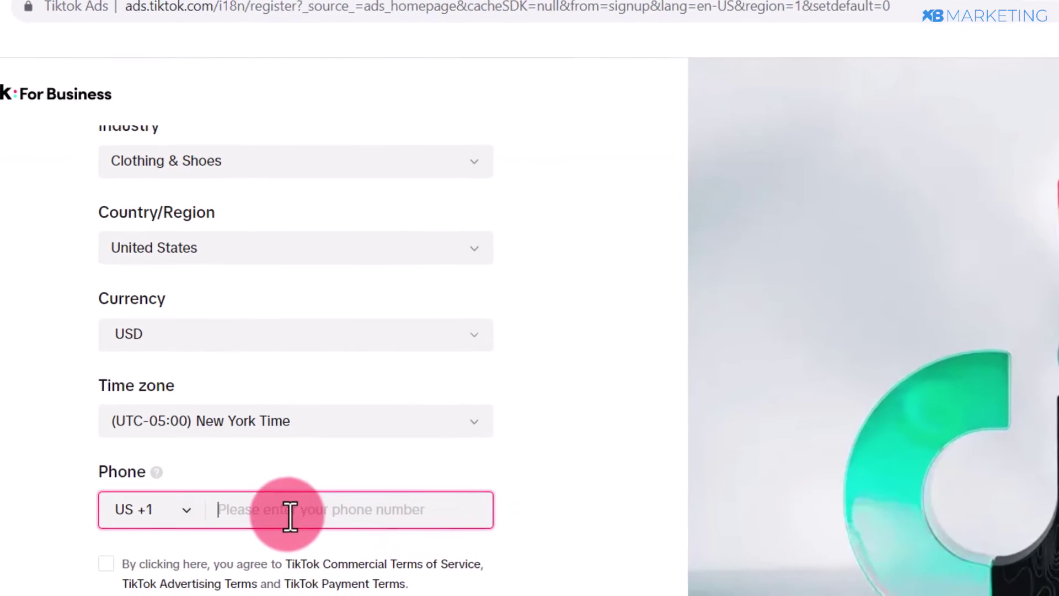
key(ctrl+v)
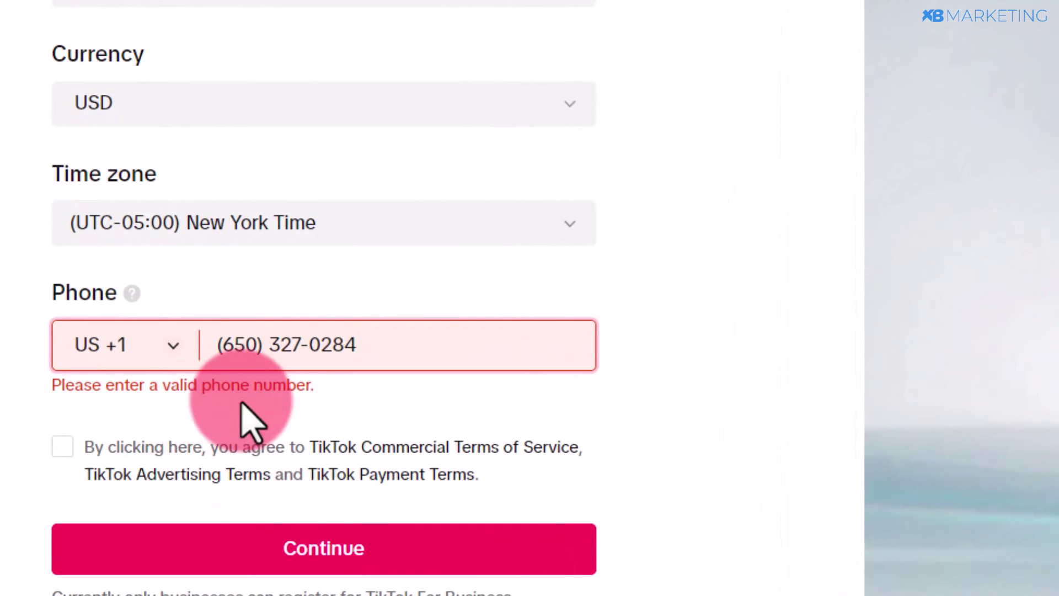
click(309, 356)
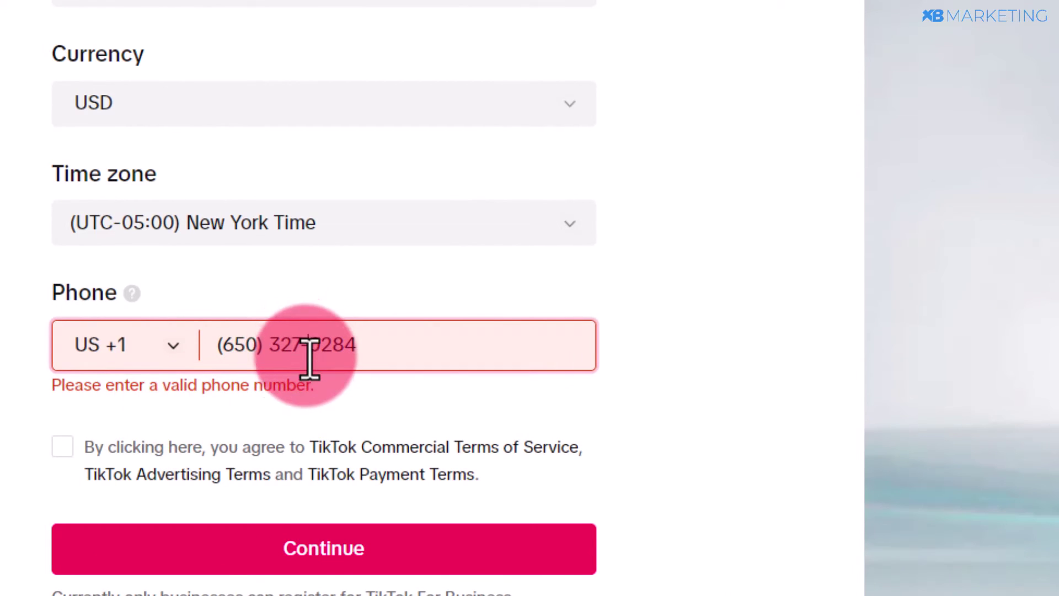
key(BackSpace)
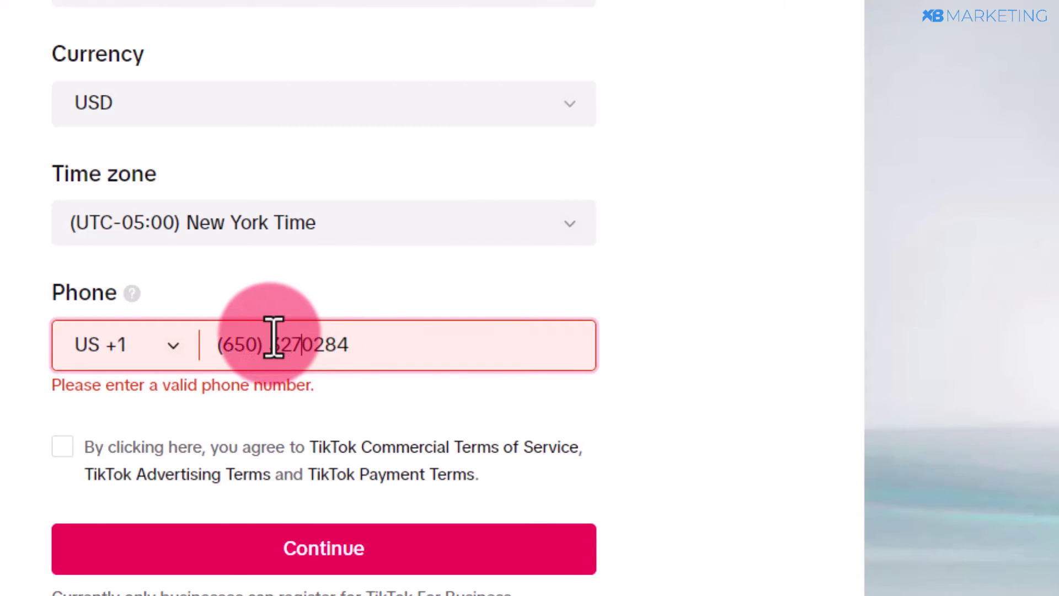
click(271, 346)
key(BackSpace)
key(BackSpace)
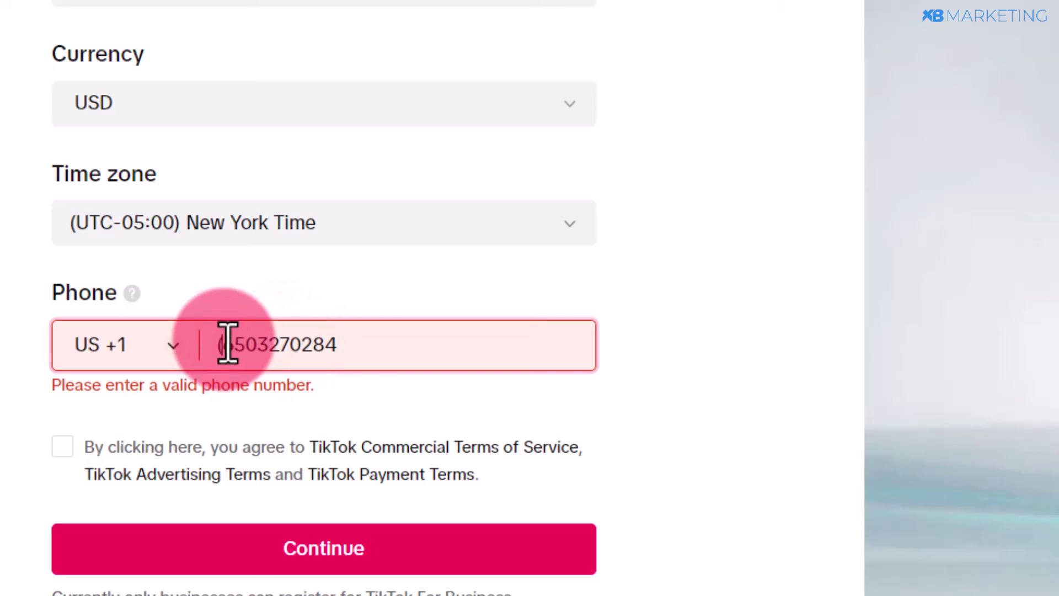
click(227, 345)
key(BackSpace)
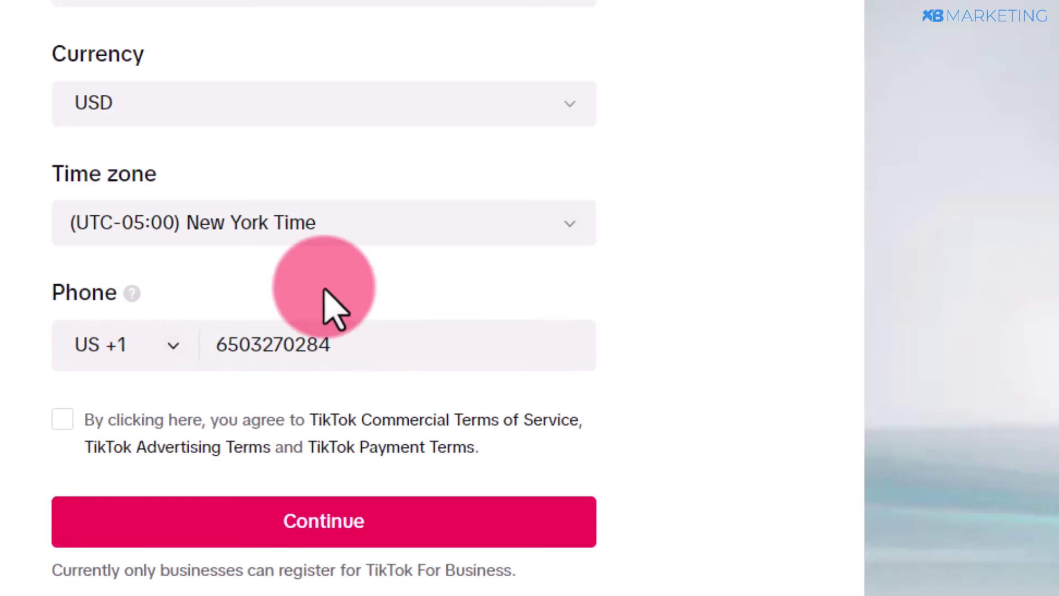
click(62, 428)
click(304, 523)
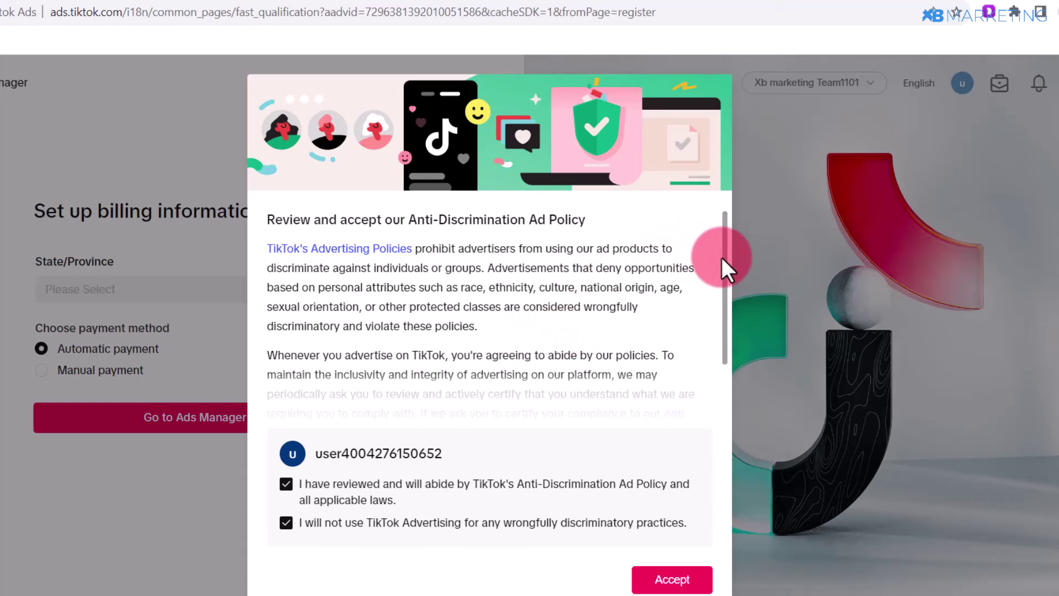
- Accept the Anti-Discrimination Ad Policy
drag(722, 257, 643, 270)
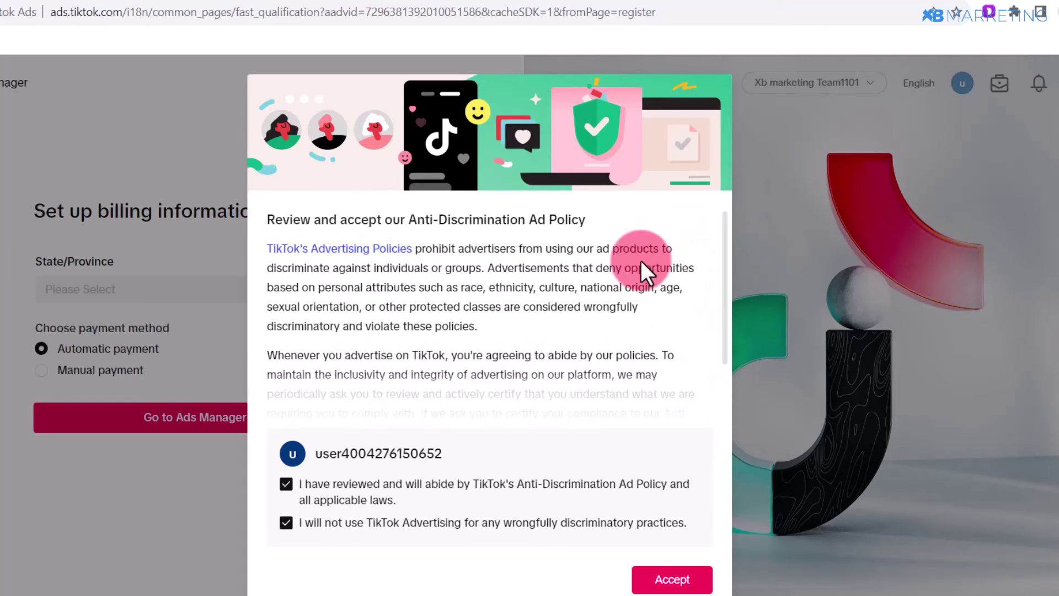
scroll(483, 319, down, 3)
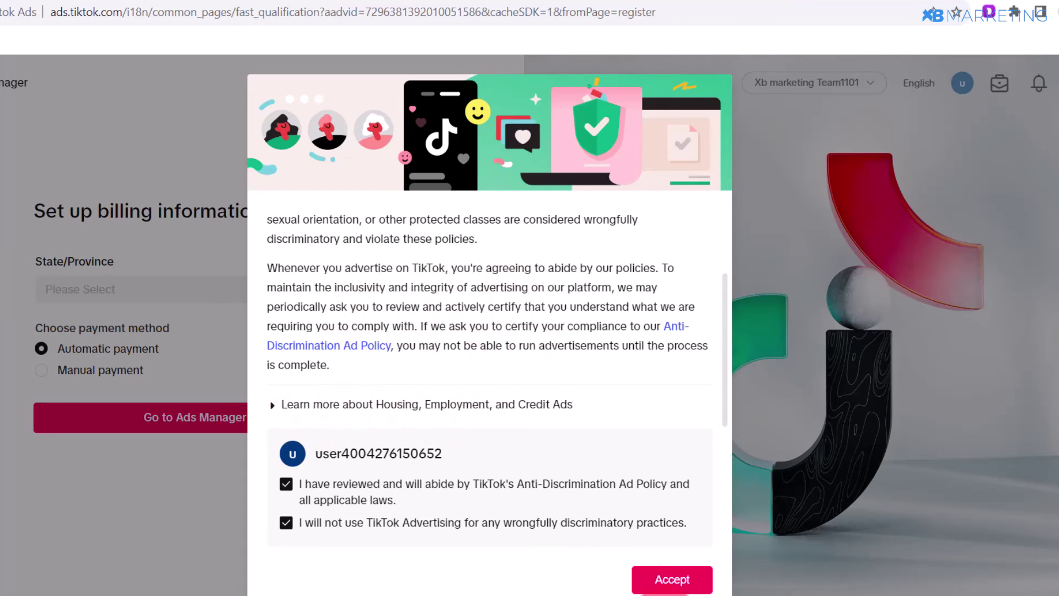
click(656, 580)
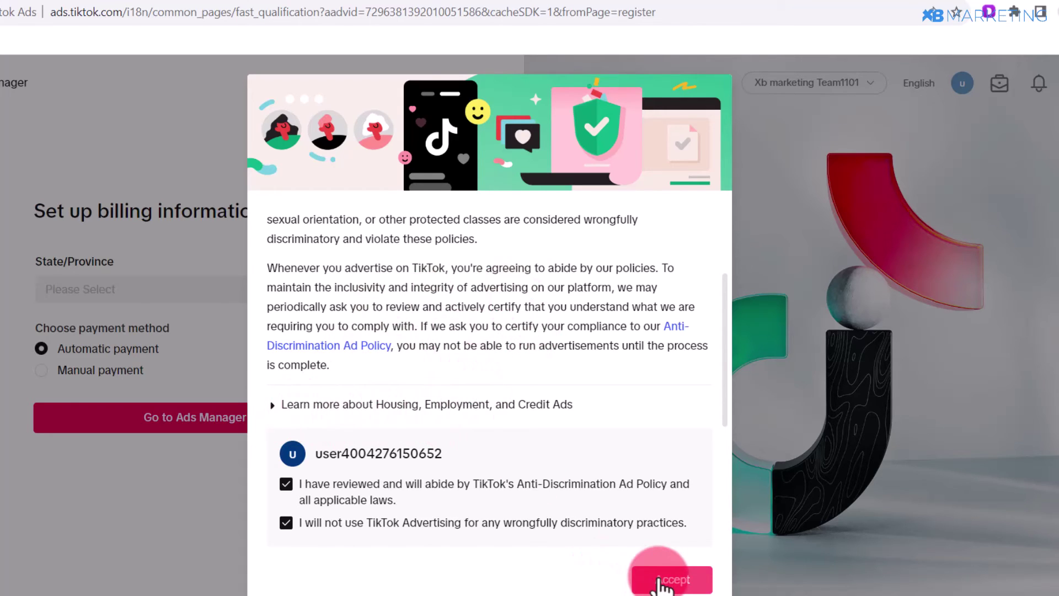
click(658, 577)
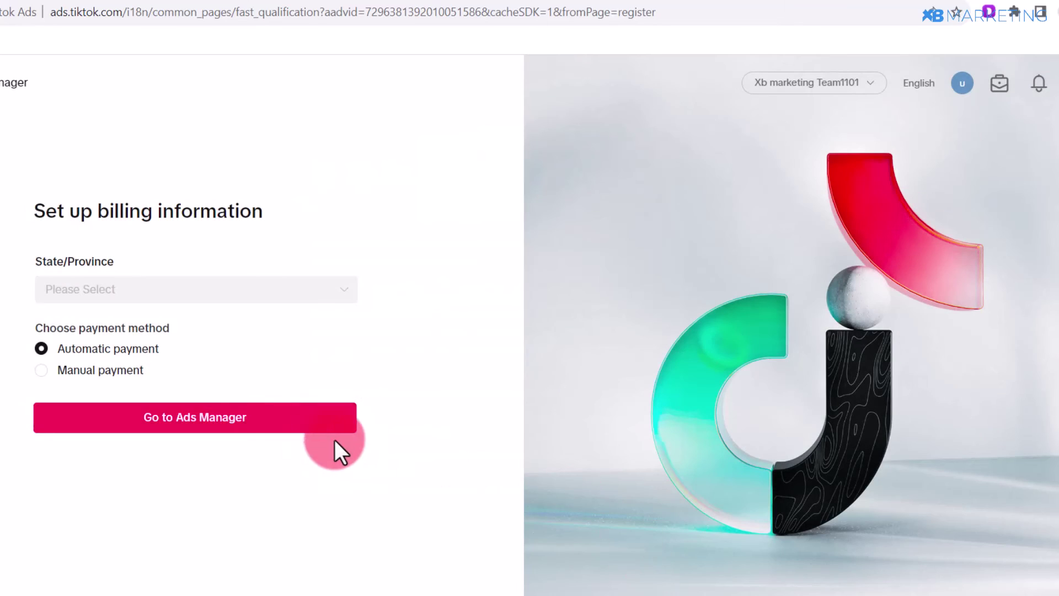
- Set billing state to Alabama with manual payment and enter Ads Manager
click(75, 288)
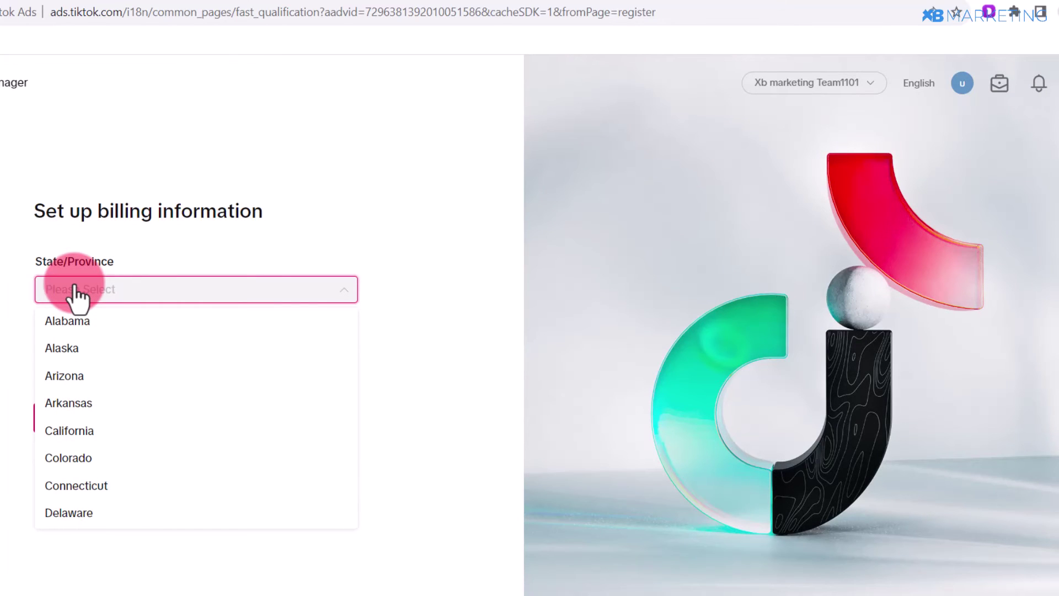
click(89, 321)
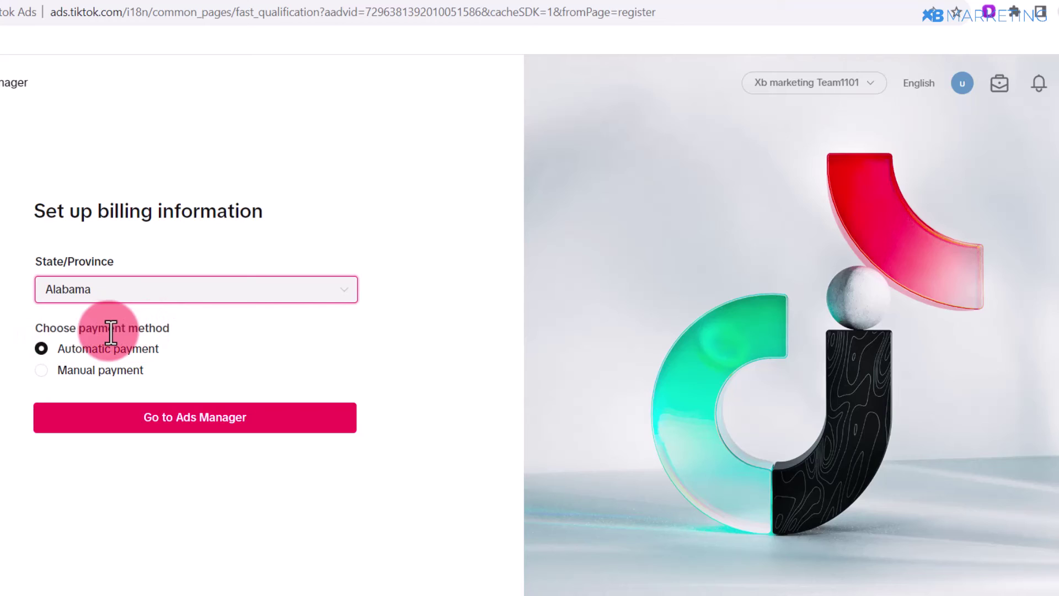
click(42, 371)
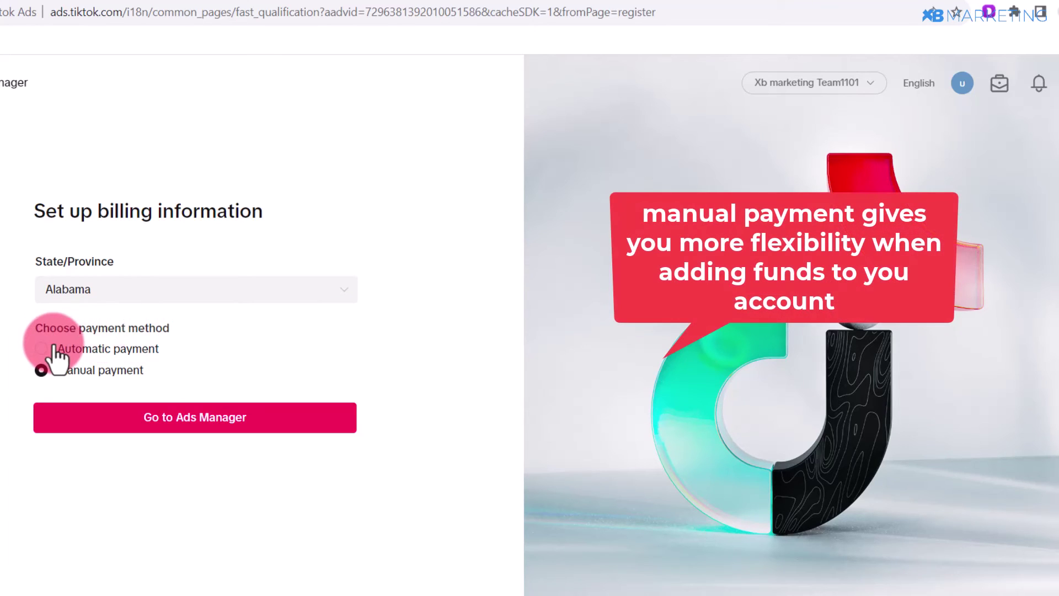
click(166, 437)
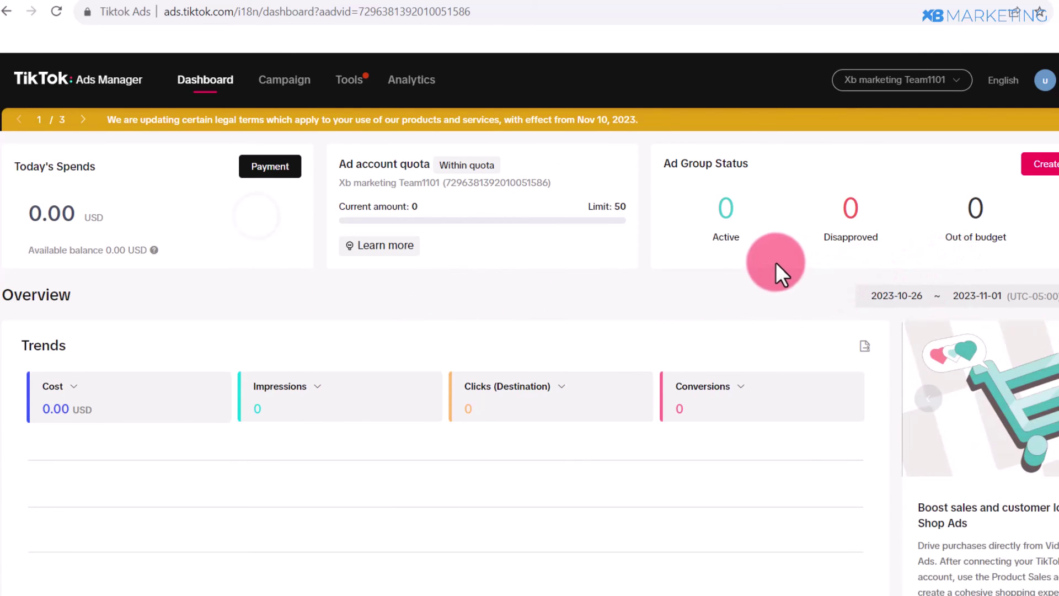
- Go to Payment under Settings in the Tools menu
click(351, 84)
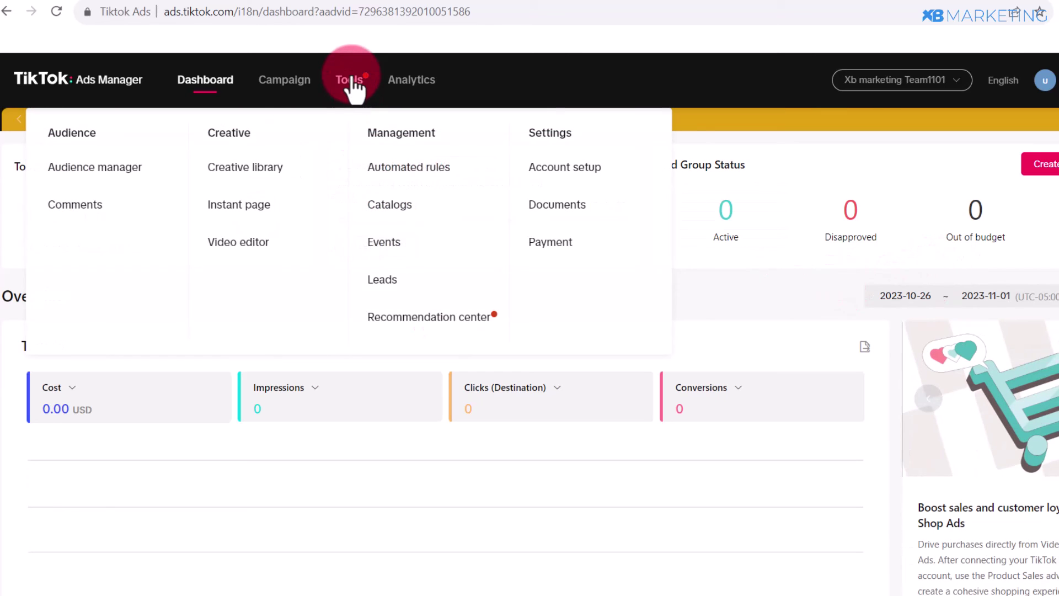
click(550, 244)
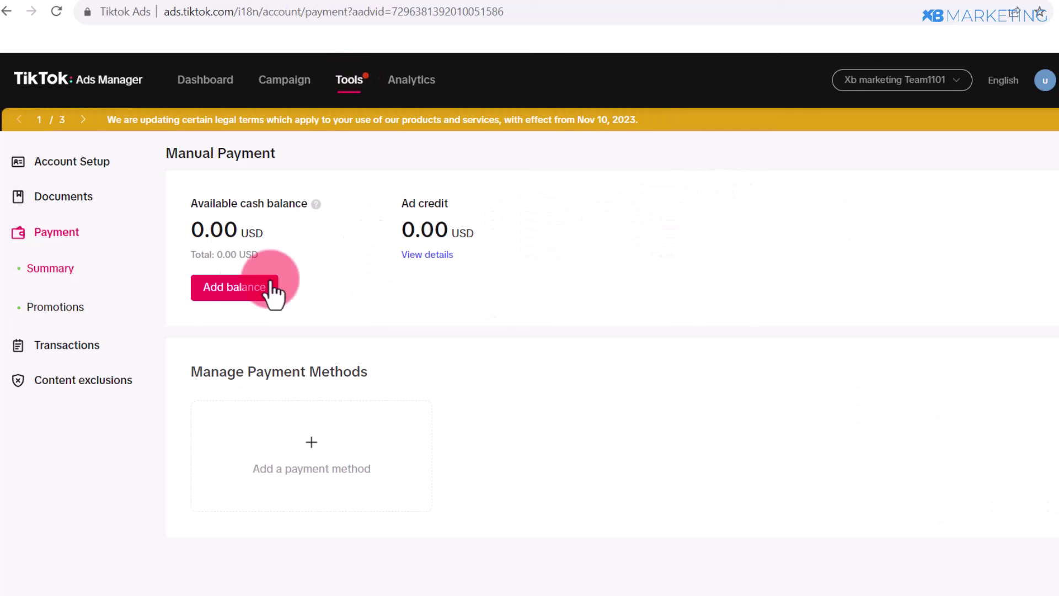
click(309, 439)
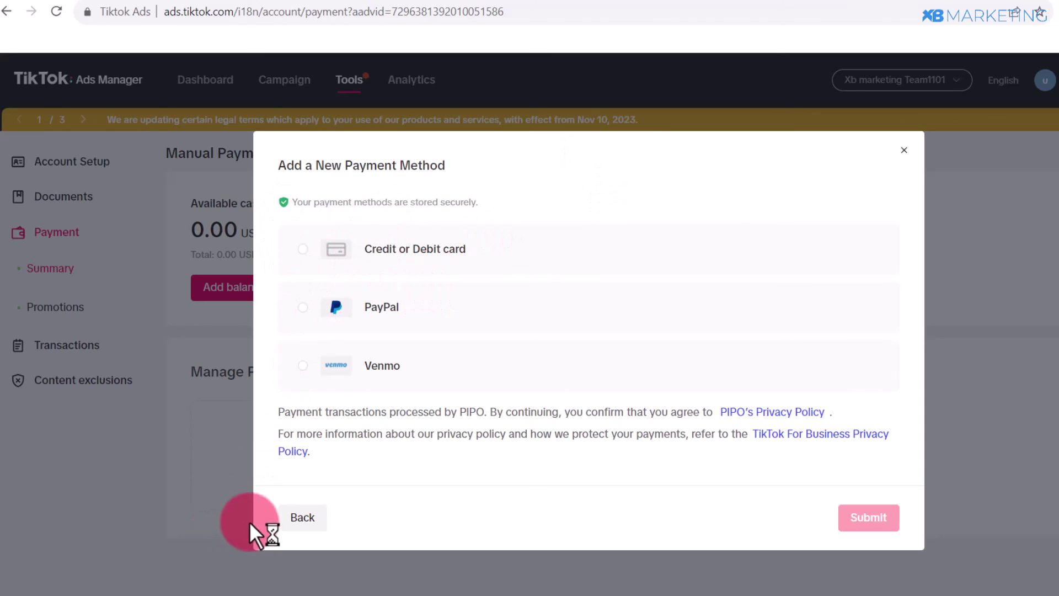
click(287, 517)
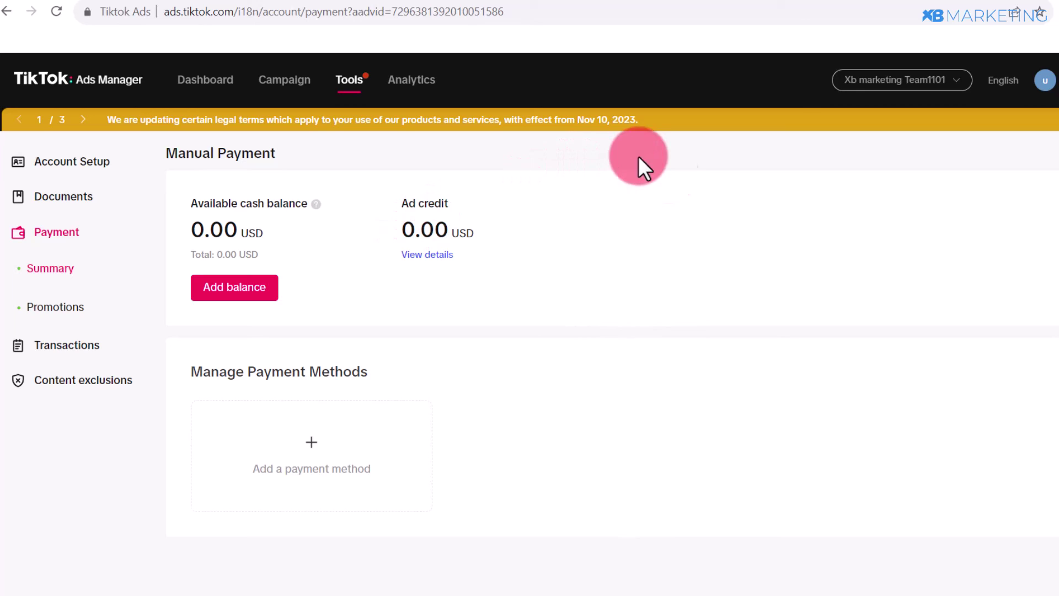